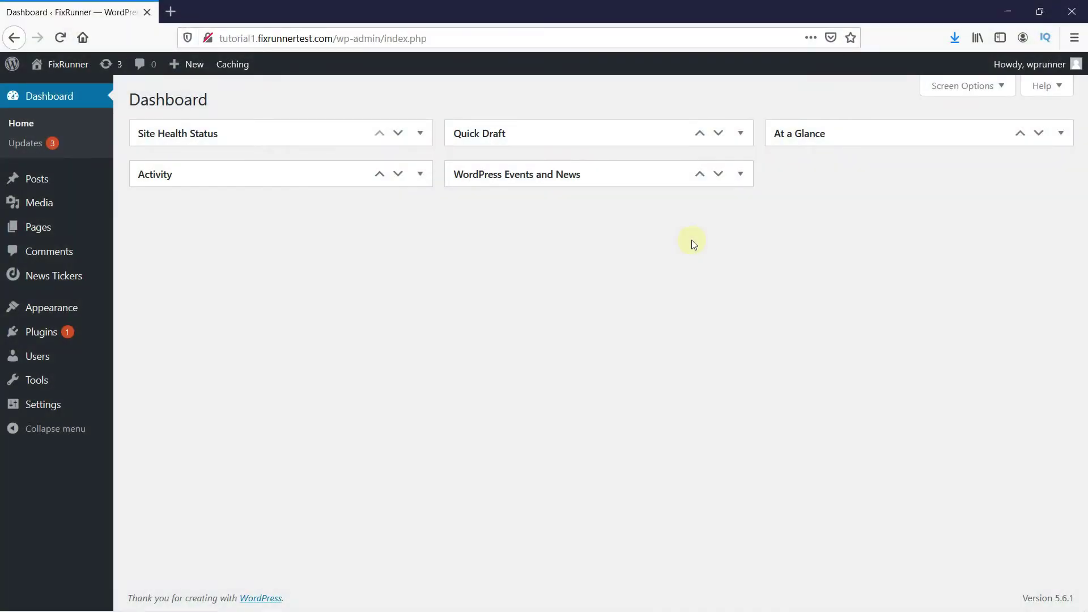
# Search the plugin directory for 'wpforms', then install and activate Contact Form by WPForms
pyautogui.moveTo(68, 332)
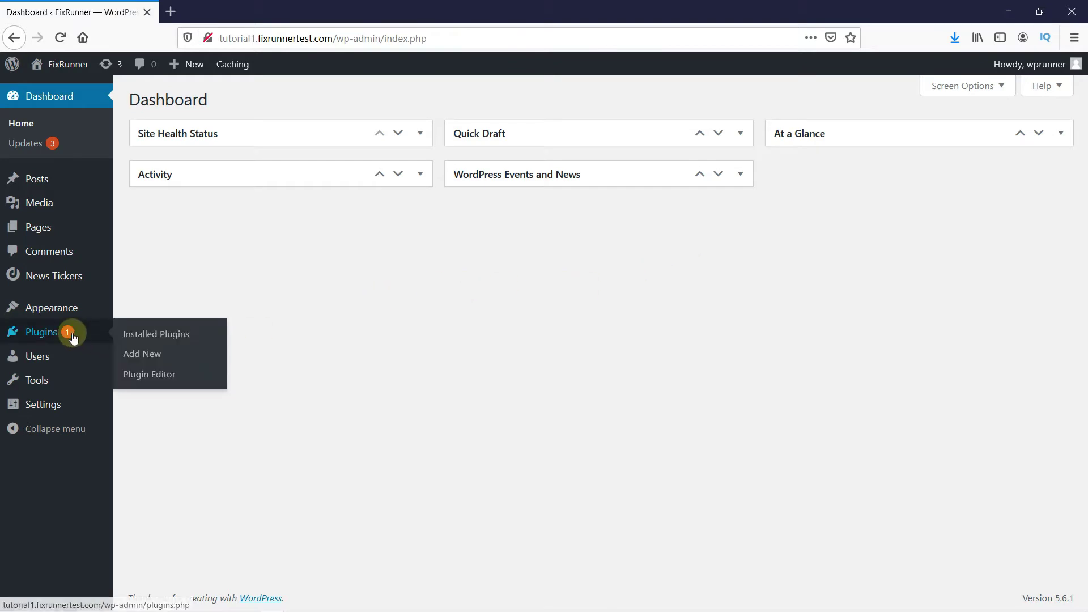
pyautogui.click(149, 354)
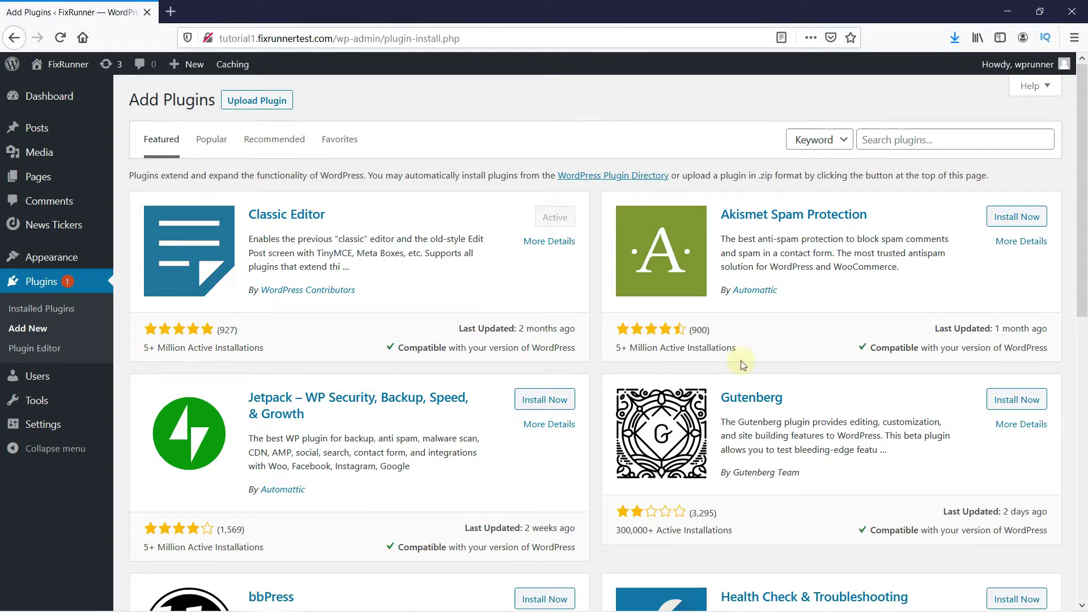
pyautogui.click(900, 141)
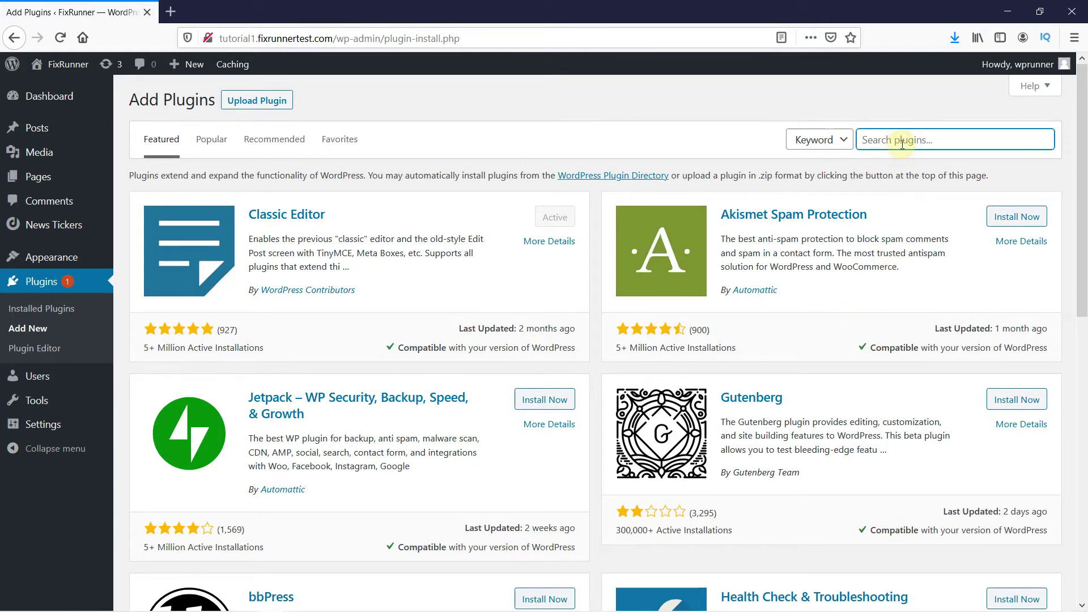
pyautogui.write('wpforms')
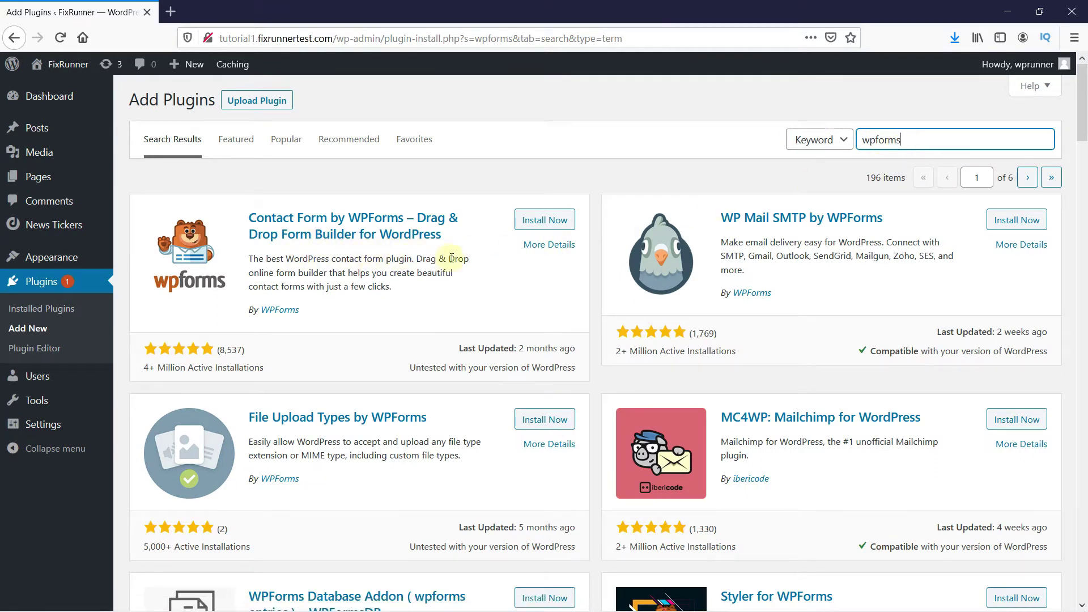
pyautogui.click(549, 220)
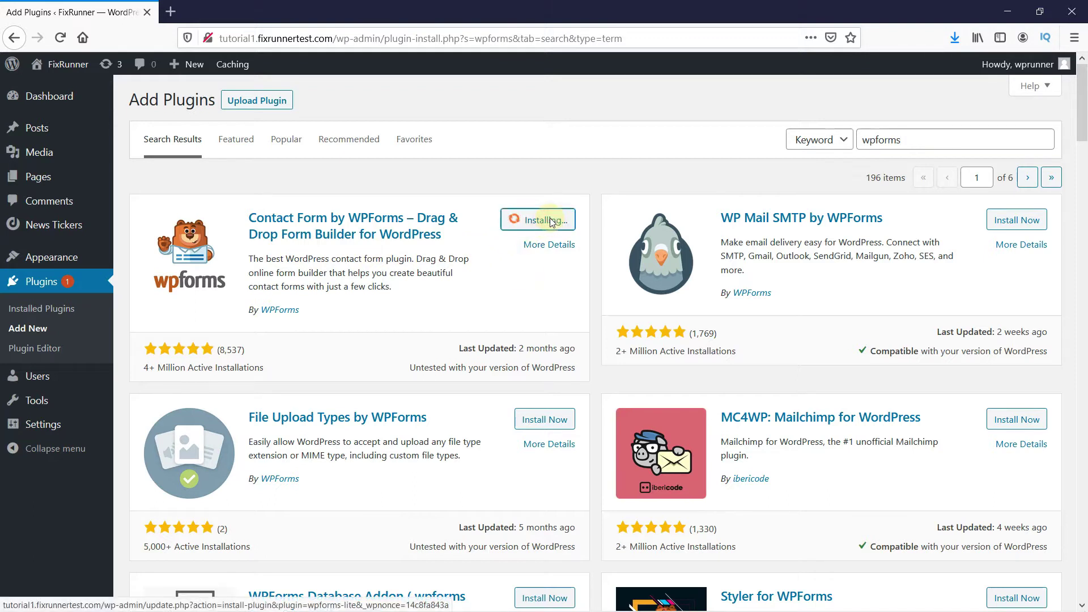
pyautogui.click(551, 221)
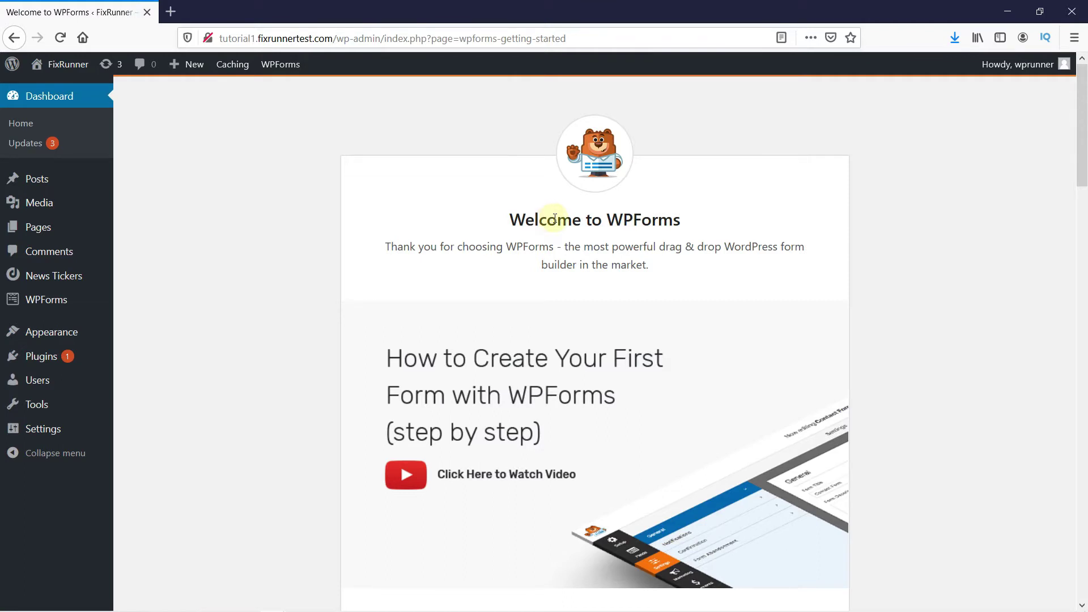
# On the Welcome to WPForms page, choose Create Your First Form
pyautogui.scroll(-5, 561, 226)
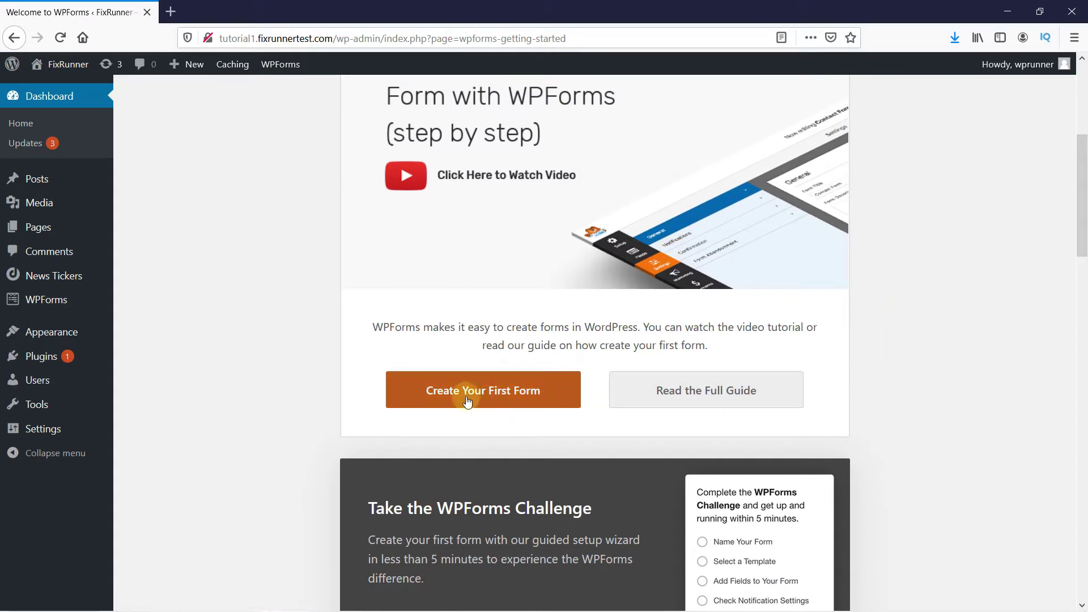
pyautogui.click(470, 400)
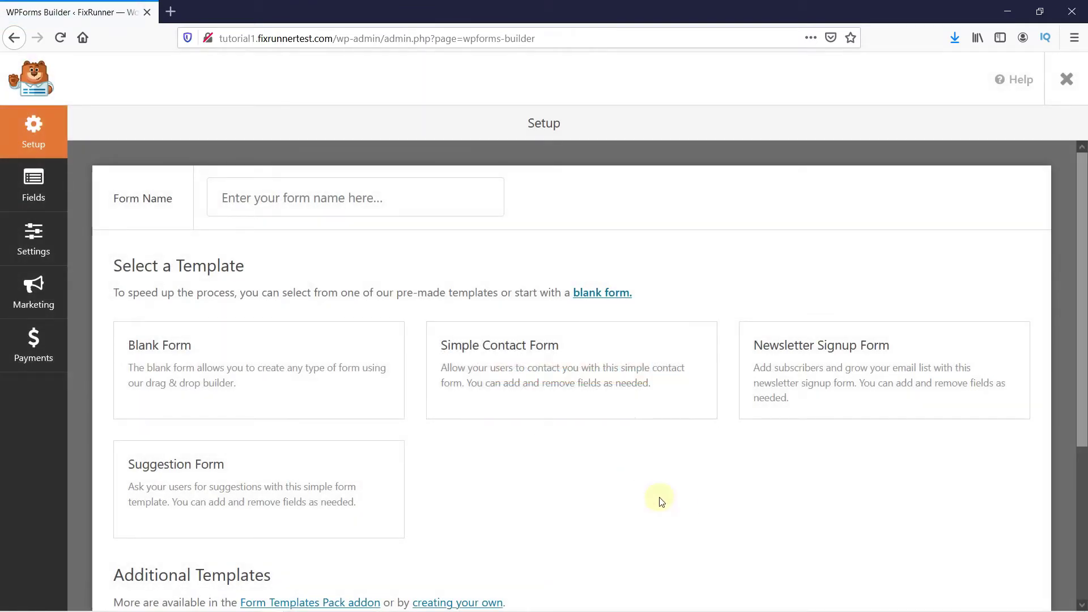
# Enter 'Contact Us' as the new form's name
pyautogui.scroll(-2, 661, 500)
pyautogui.scroll(2, 656, 501)
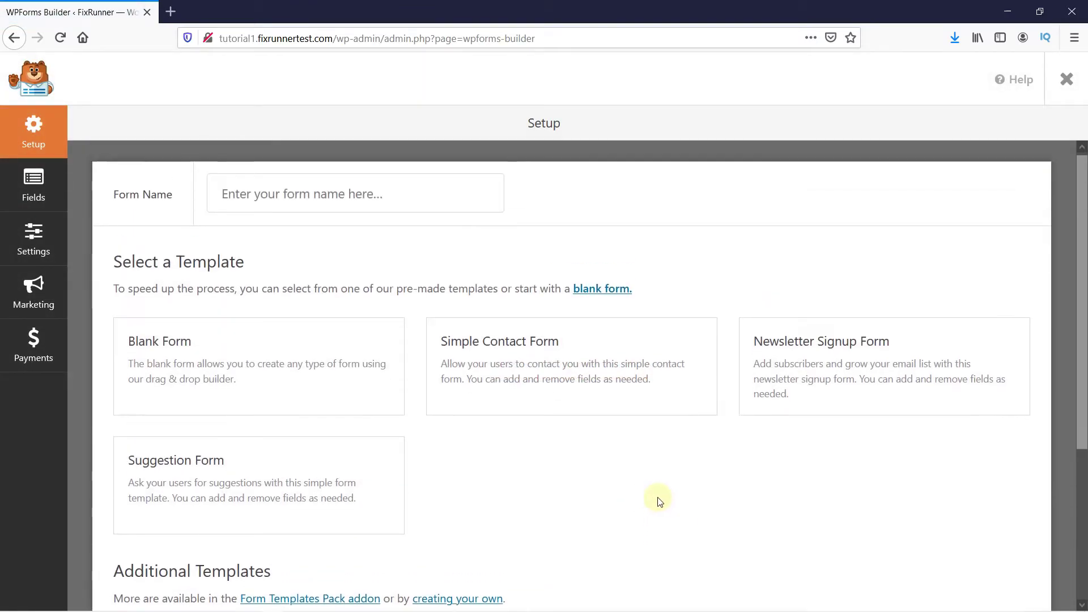
pyautogui.click(297, 203)
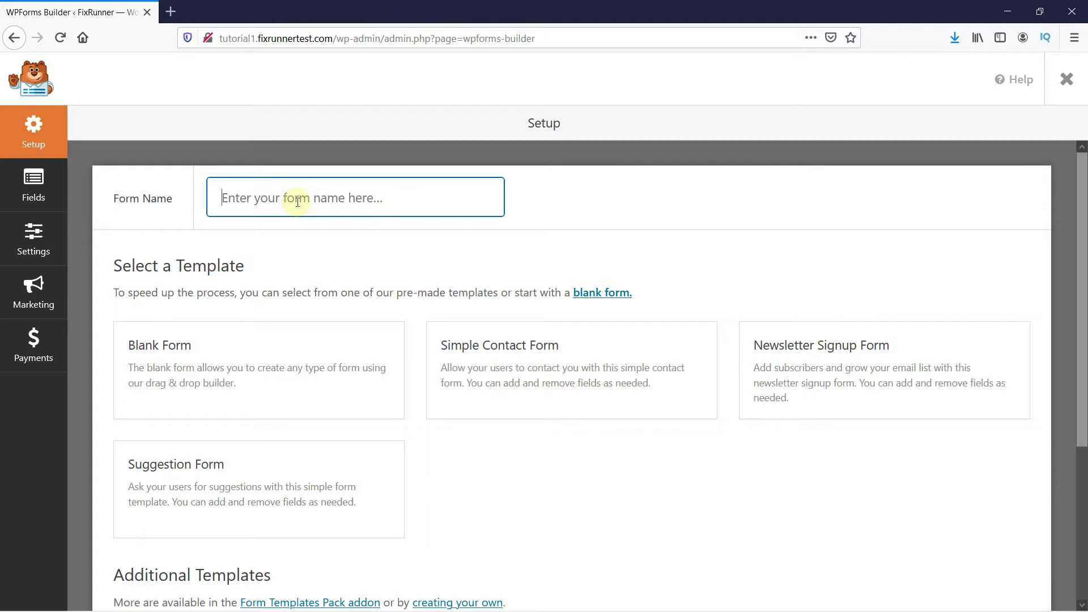
pyautogui.write('Contact US')
pyautogui.press('BackSpace')
pyautogui.write('e')
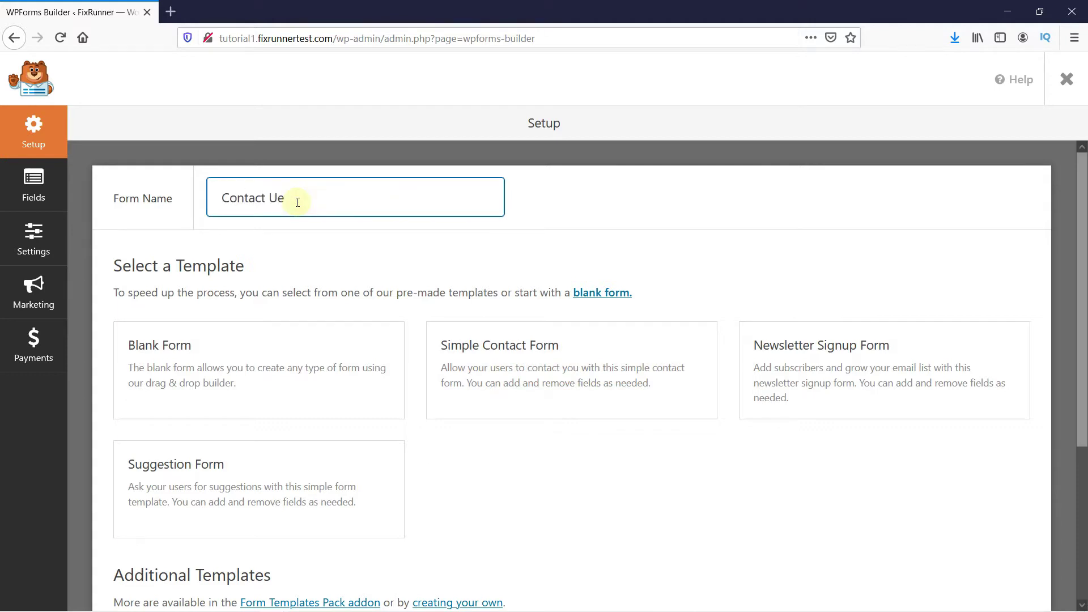
pyautogui.press('BackSpace')
pyautogui.write('s')
pyautogui.click(454, 249)
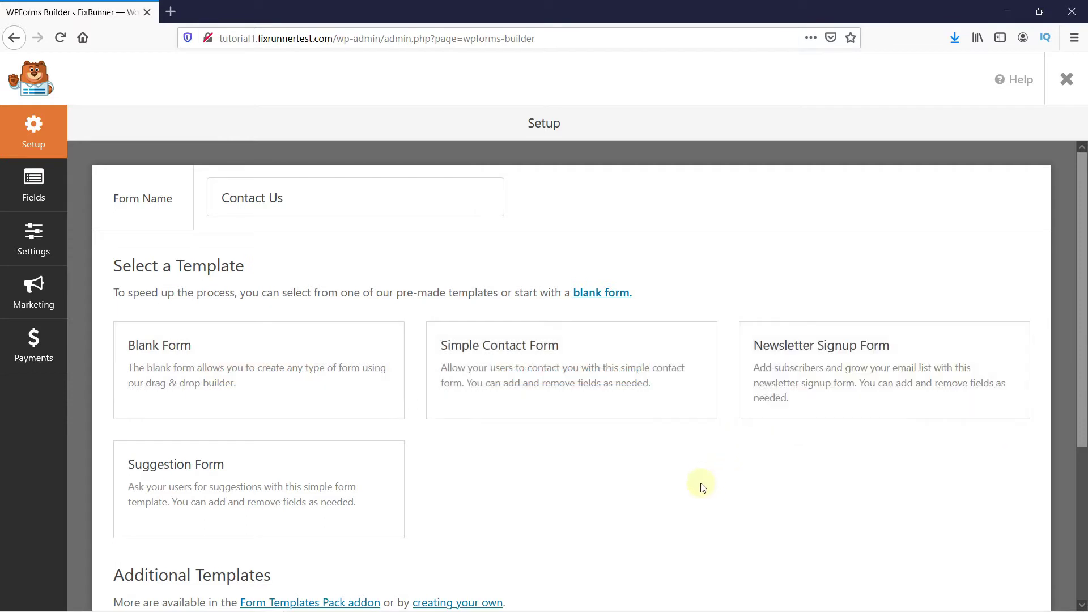
# Create the form from the Simple Contact Form template
pyautogui.scroll(-2, 700, 488)
pyautogui.moveTo(319, 328)
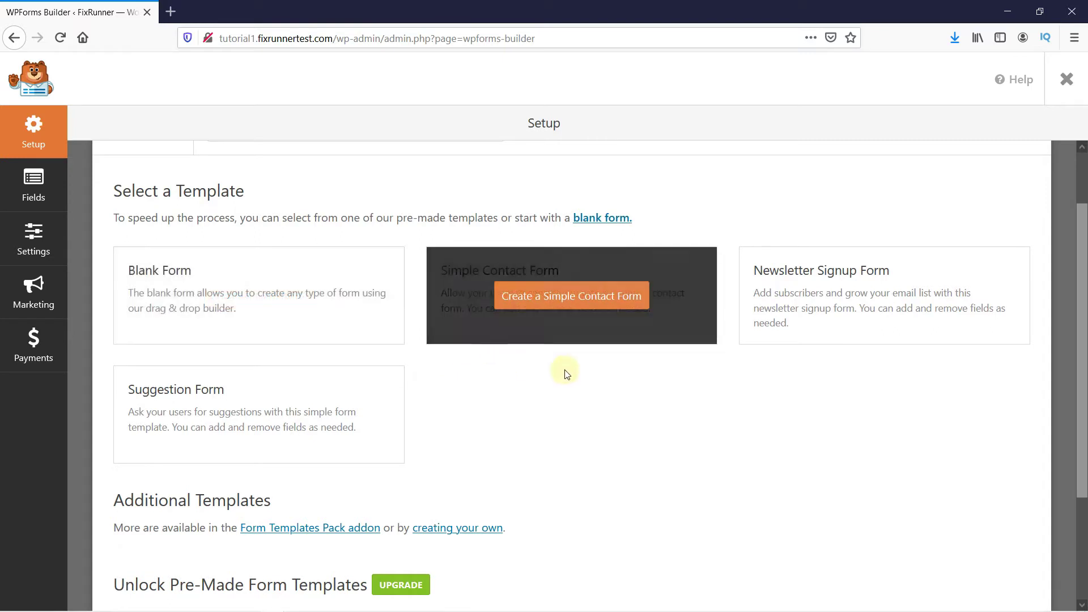
pyautogui.scroll(-3, 524, 408)
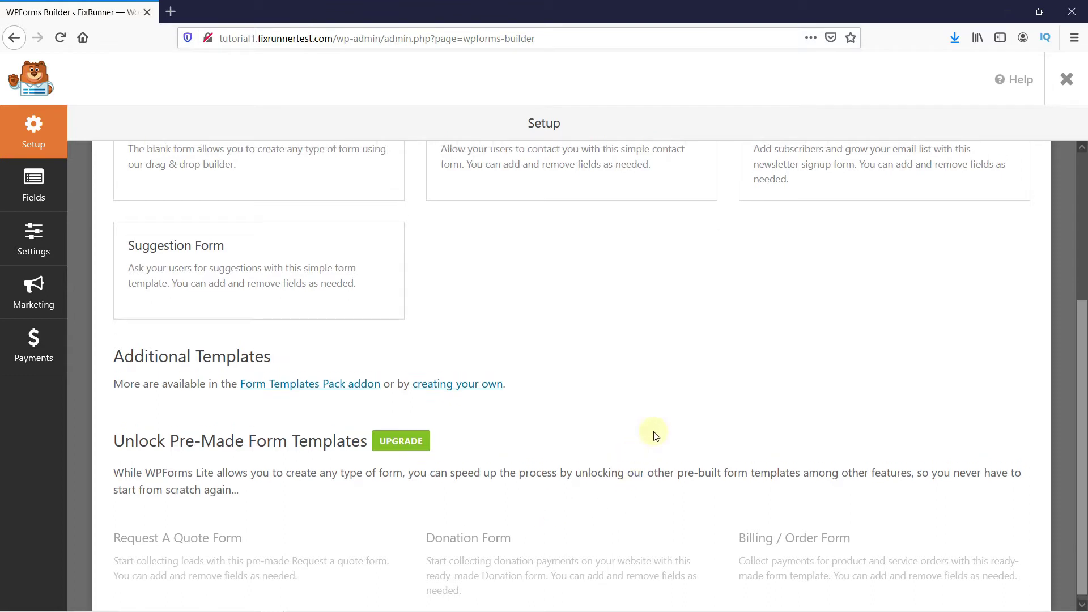
pyautogui.scroll(5, 652, 434)
pyautogui.moveTo(595, 414)
pyautogui.click(546, 379)
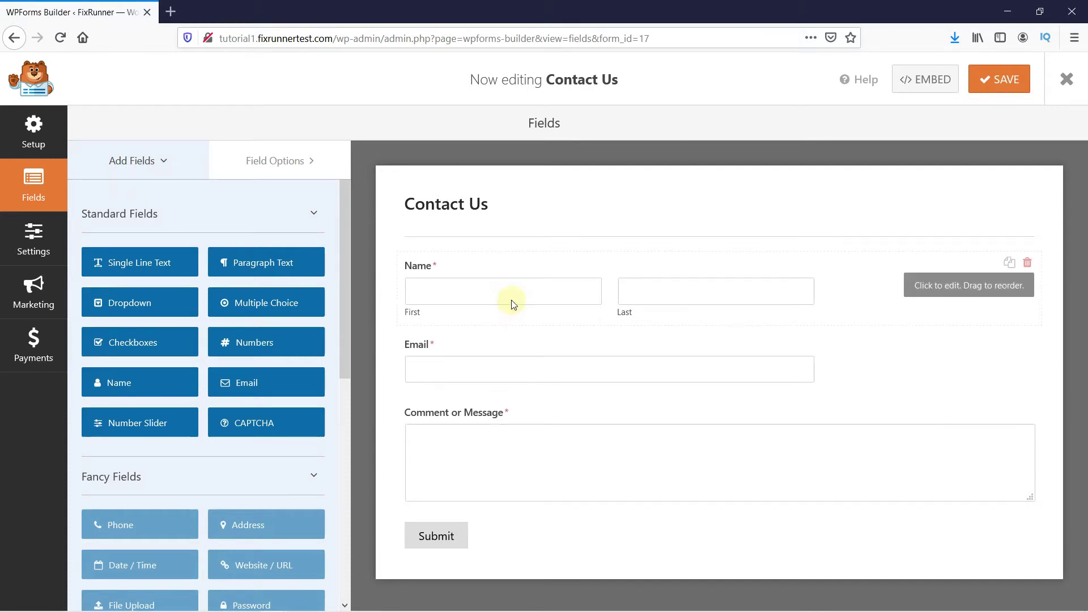
# Change the Name field's Format from First Last to Simple
pyautogui.click(430, 276)
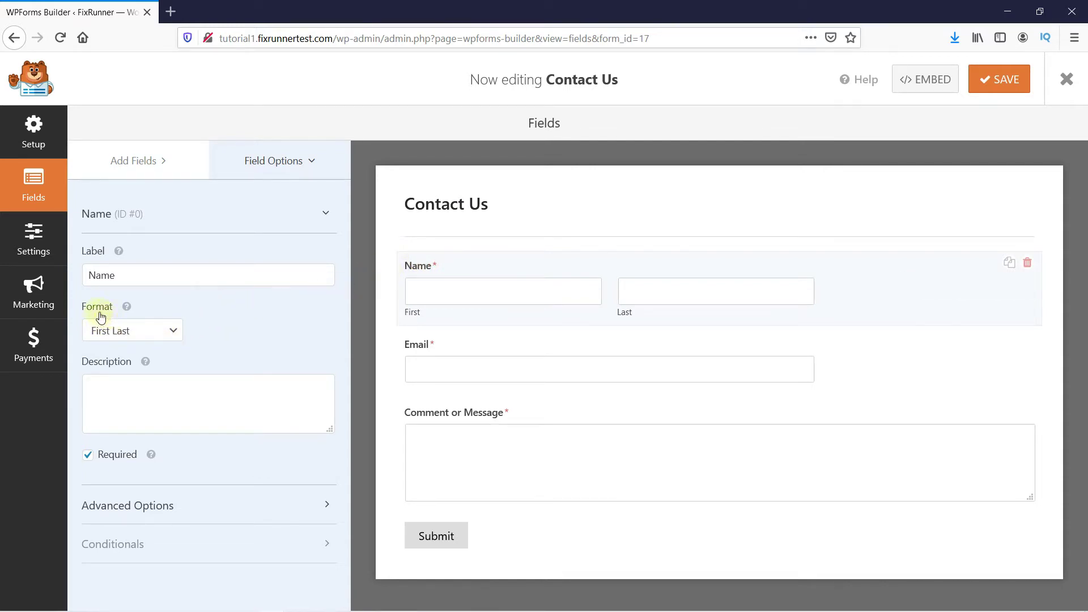
pyautogui.click(175, 334)
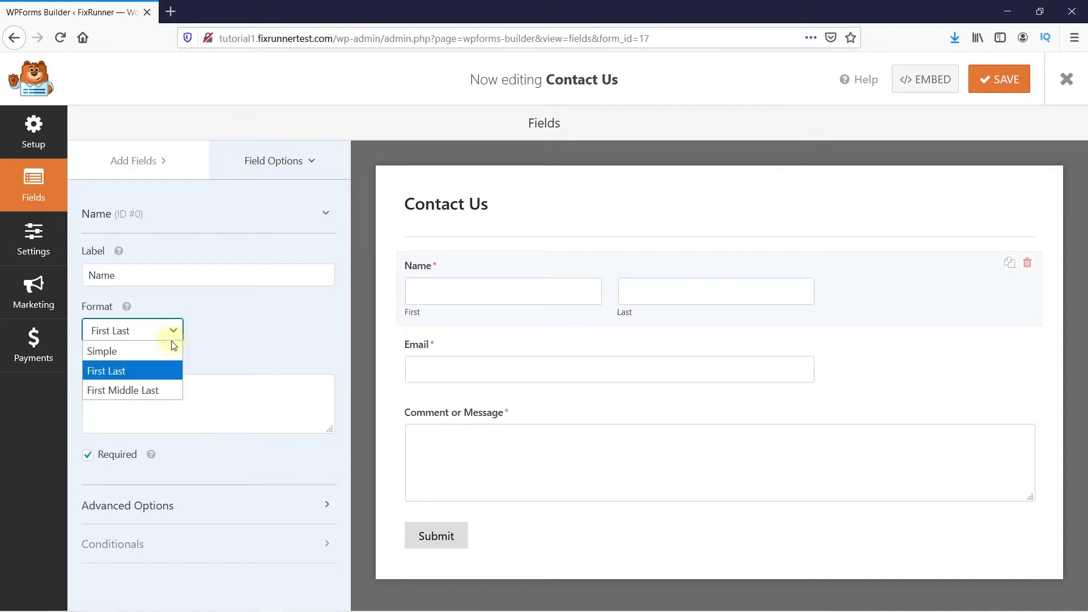
pyautogui.click(173, 350)
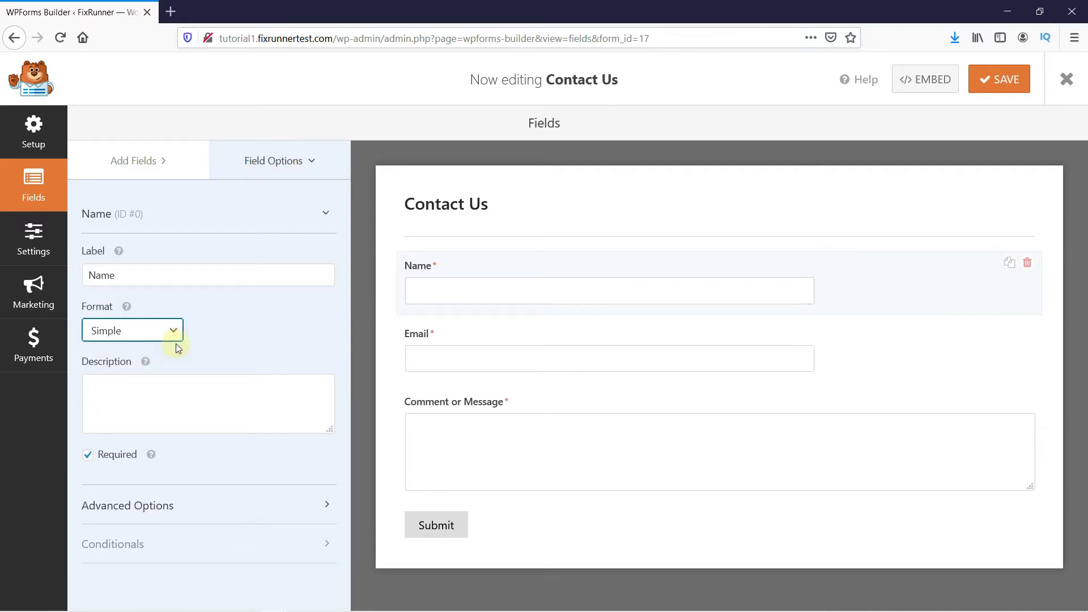
pyautogui.click(245, 331)
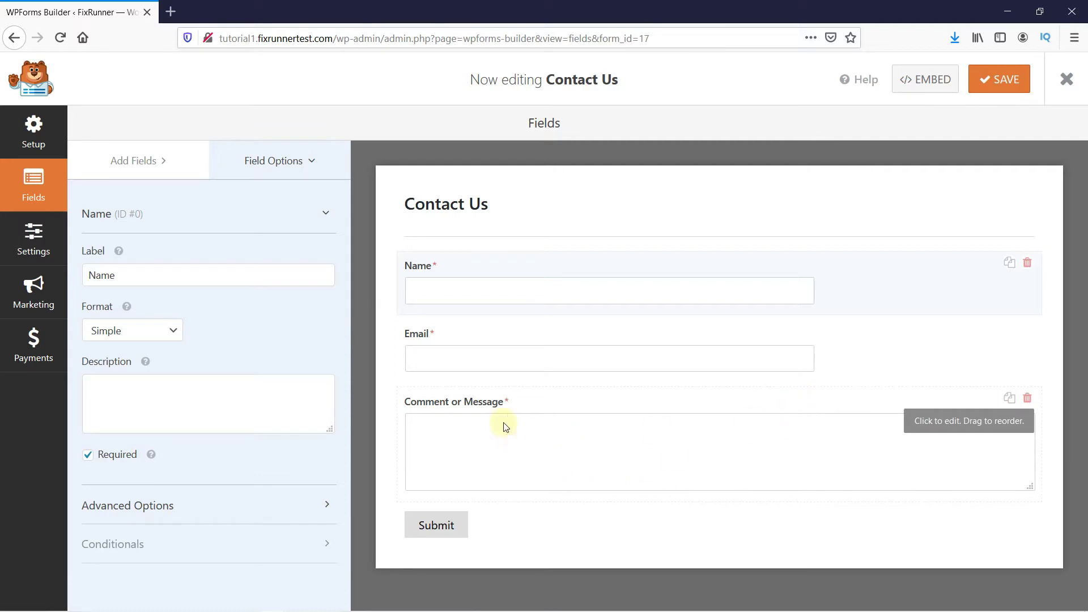
# Relabel the Comment or Message field to 'Suggestion' and untick Required
pyautogui.click(470, 407)
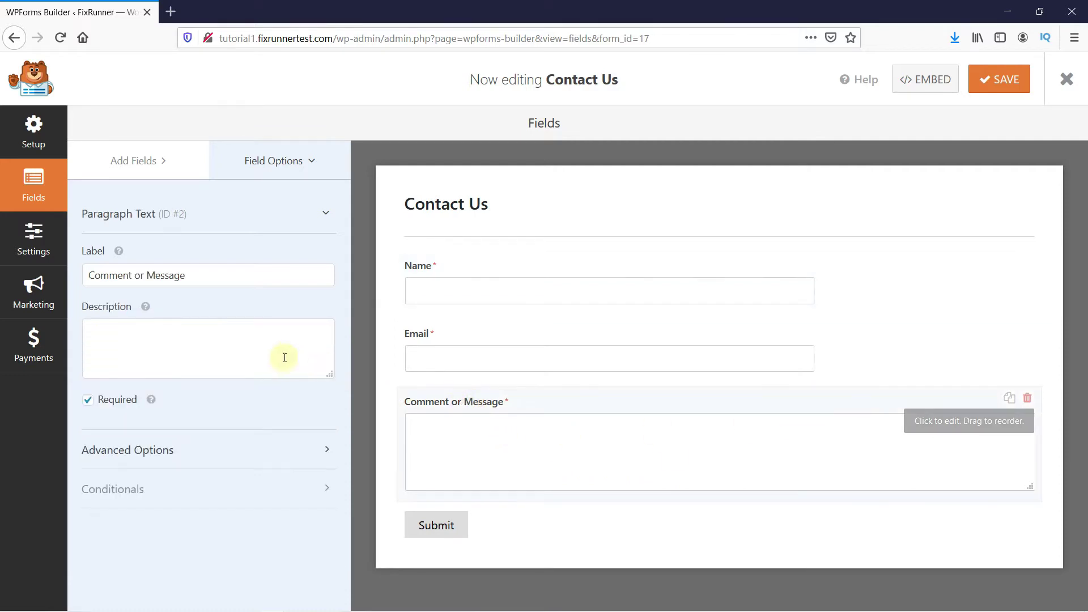
pyautogui.moveTo(193, 279); pyautogui.dragTo(81, 285)
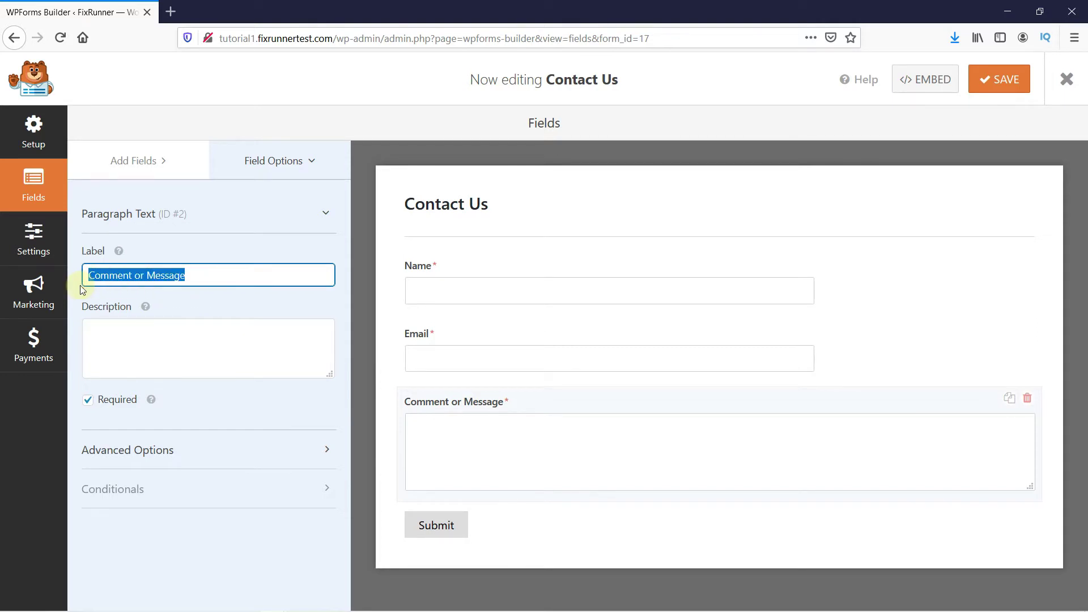
pyautogui.write('Suggestion')
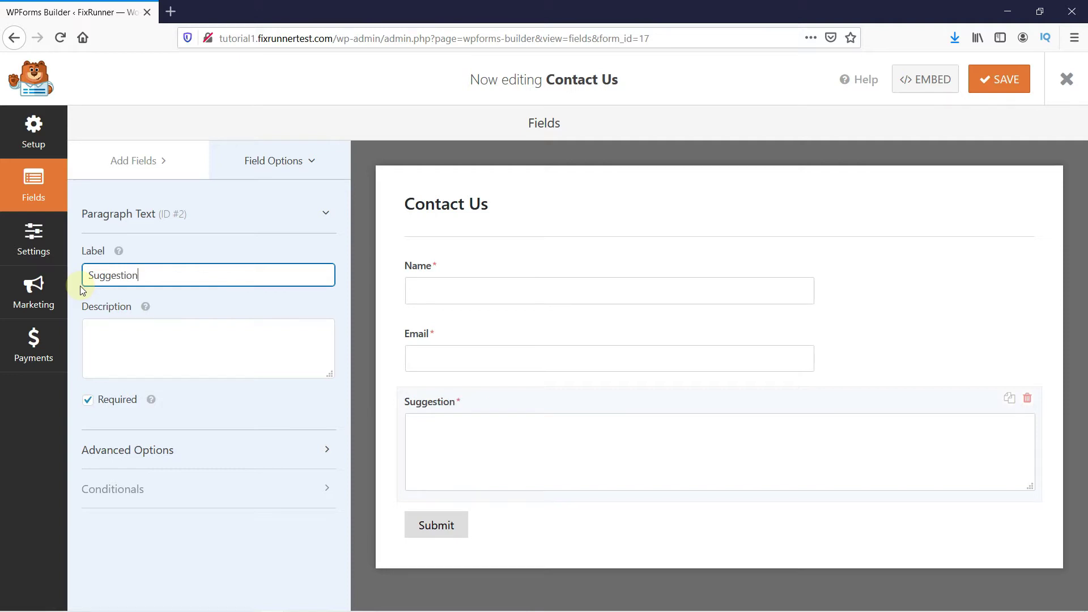
pyautogui.click(115, 398)
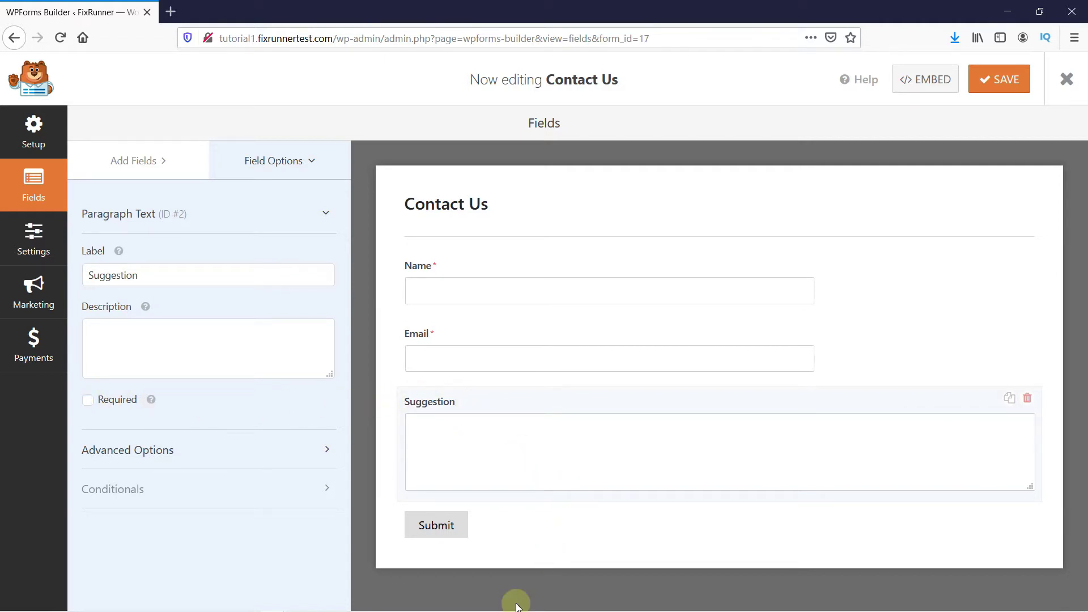
# Set the Submit Button Text to 'Get in touch' and return to the Fields view
pyautogui.click(435, 532)
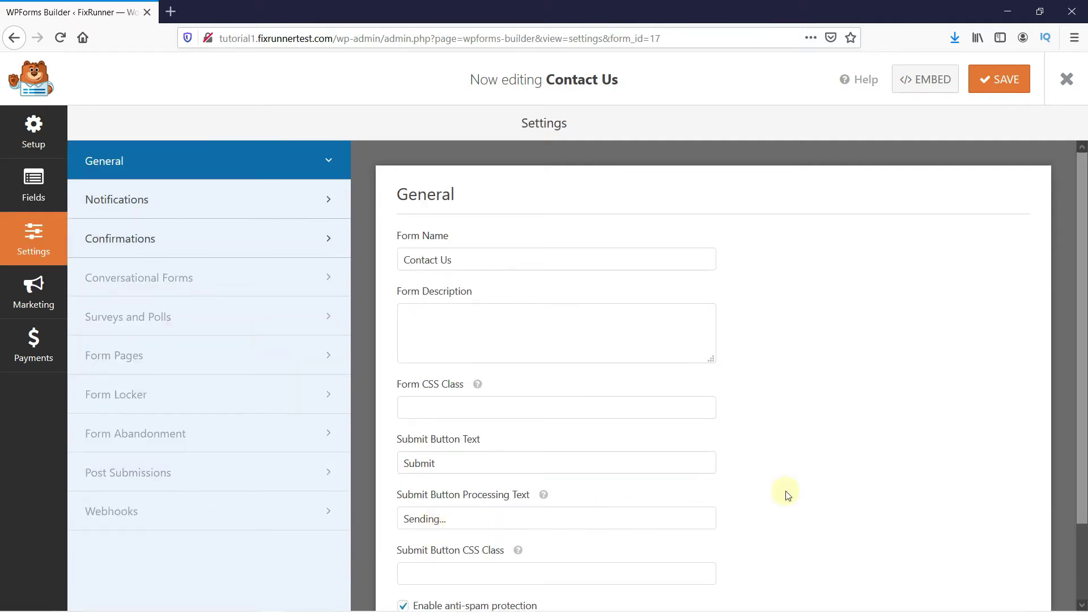
pyautogui.scroll(-3, 795, 485)
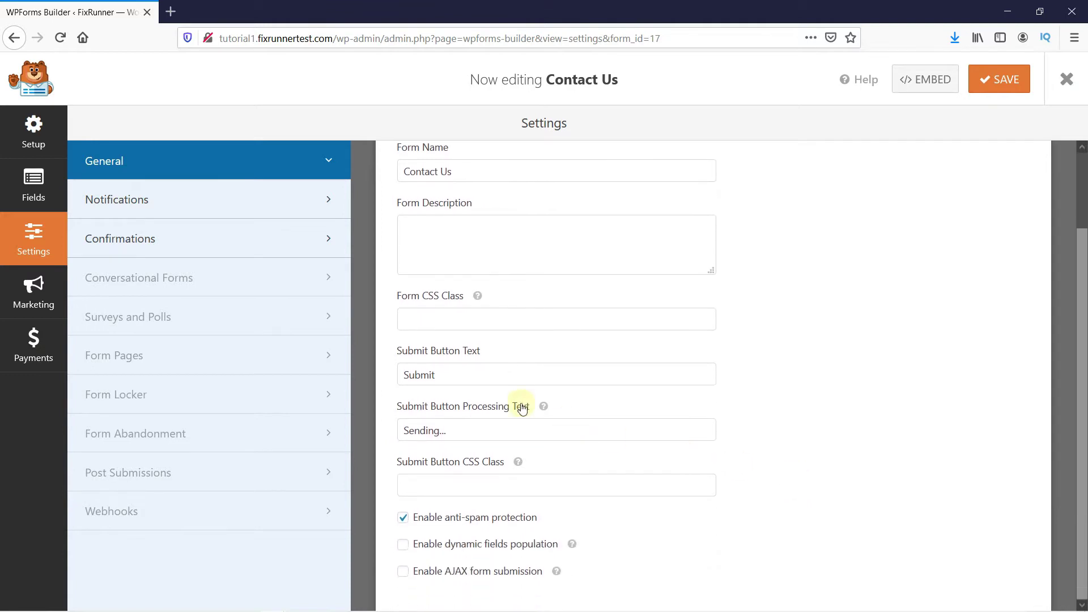
pyautogui.moveTo(445, 375); pyautogui.dragTo(393, 377)
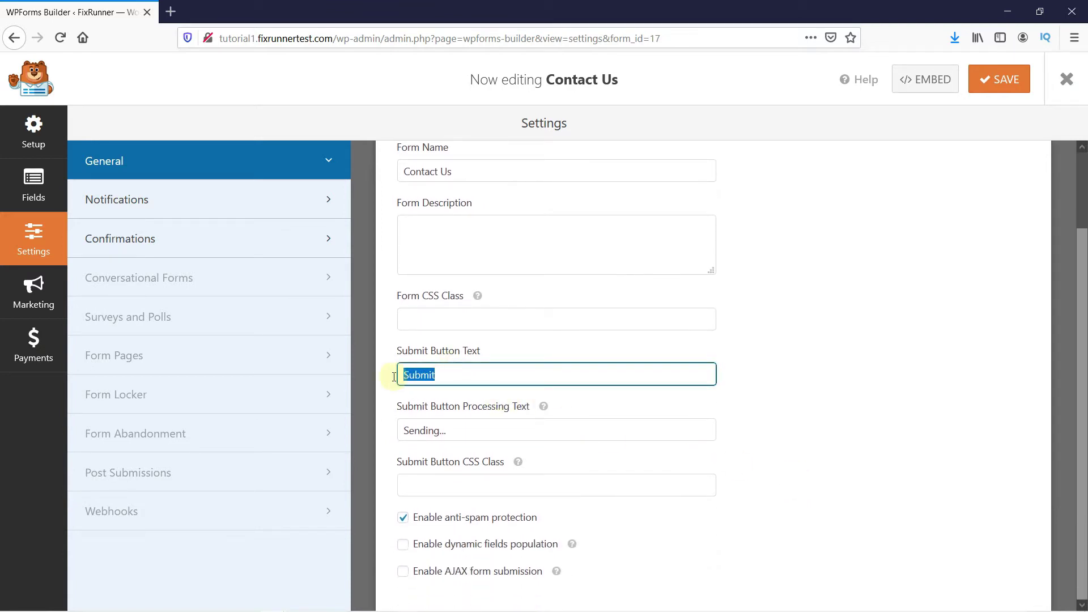
pyautogui.write('Get in touch')
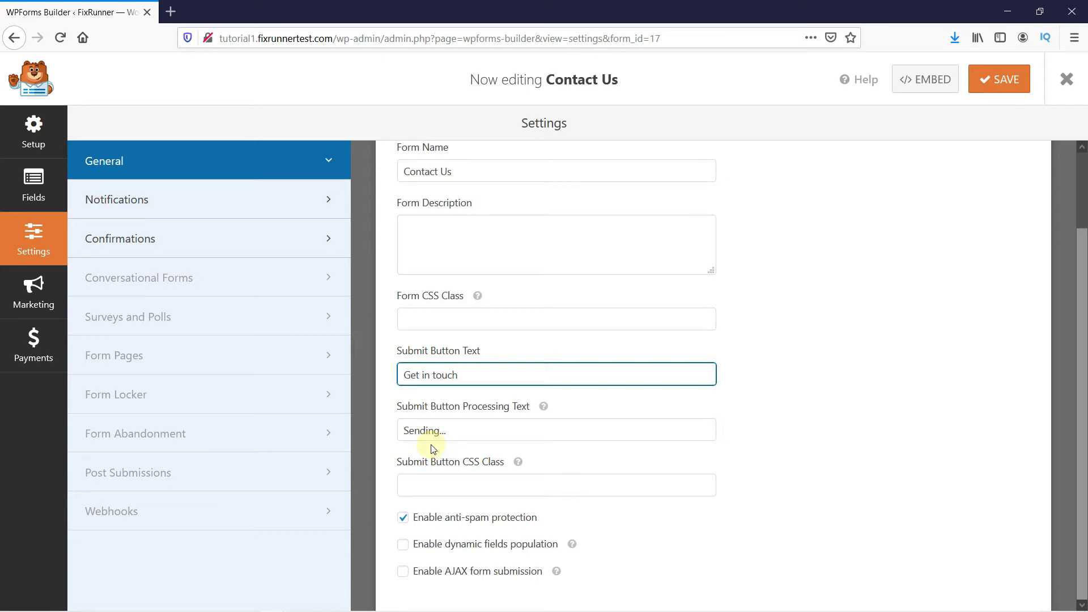
pyautogui.click(21, 195)
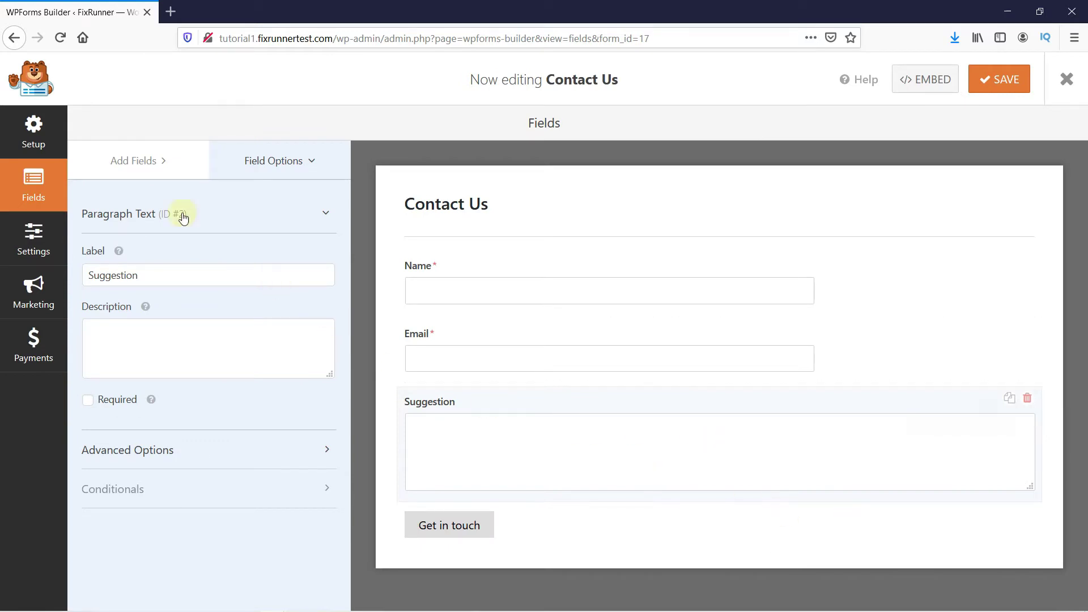
# Add a Dropdown between Name and Email, delete it again, and save the form
pyautogui.click(128, 168)
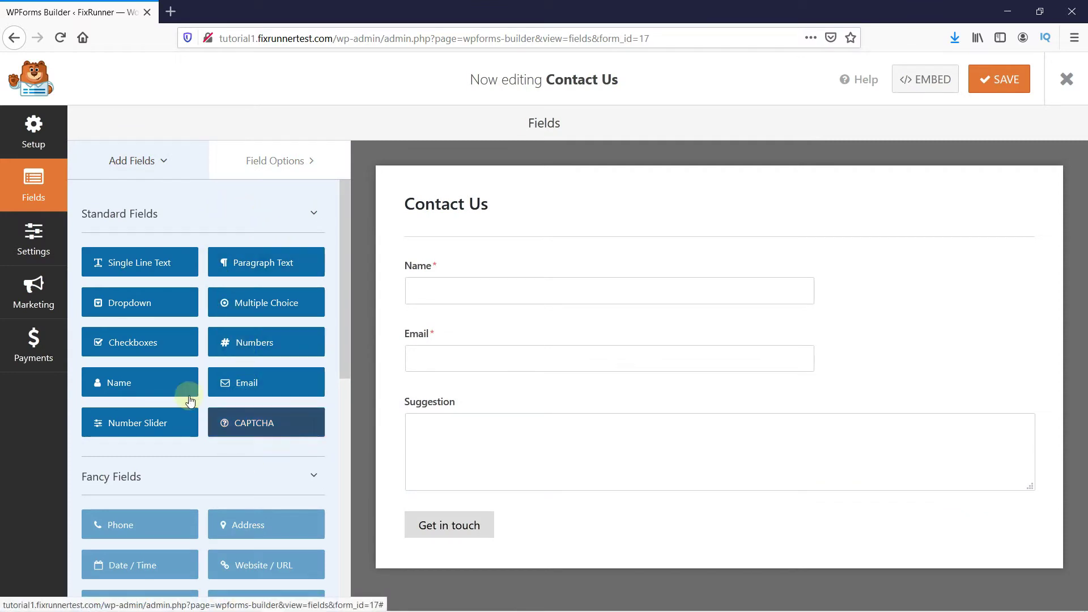
pyautogui.click(133, 297)
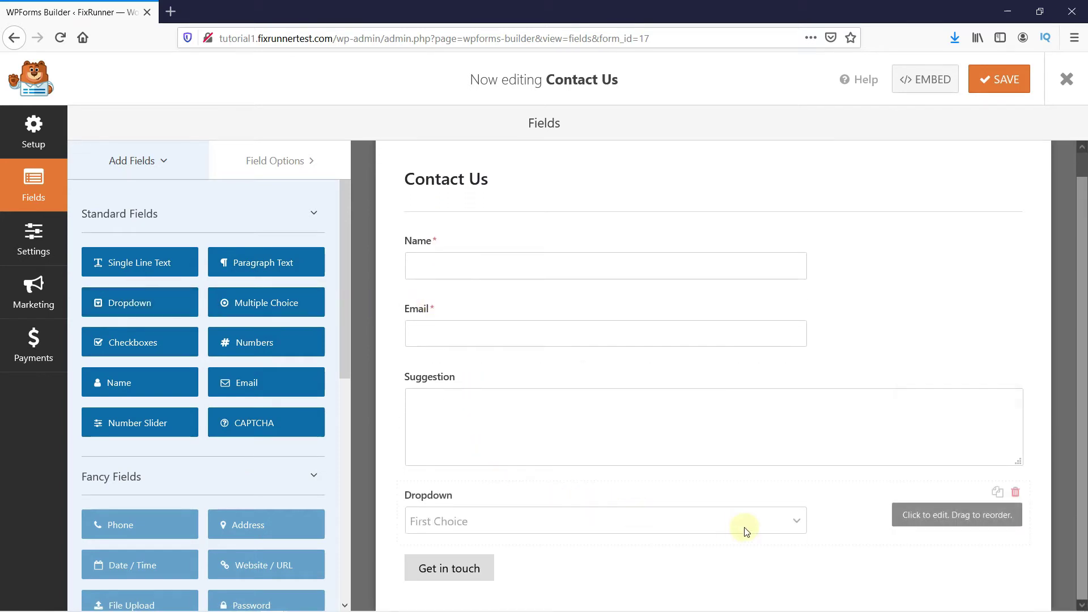
pyautogui.click(839, 521)
pyautogui.moveTo(839, 521); pyautogui.dragTo(811, 344)
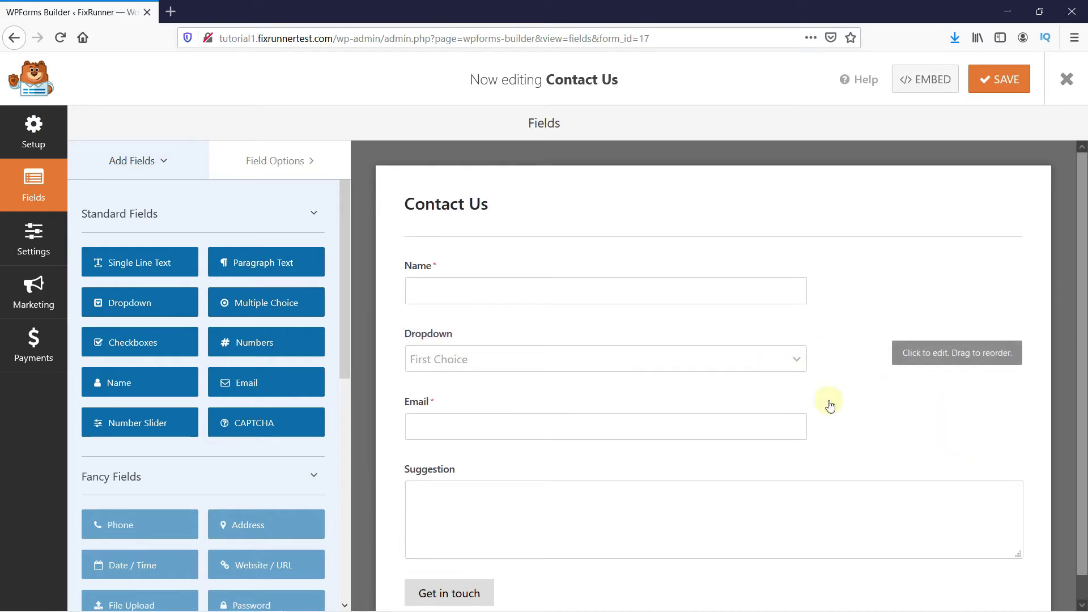
pyautogui.click(1015, 331)
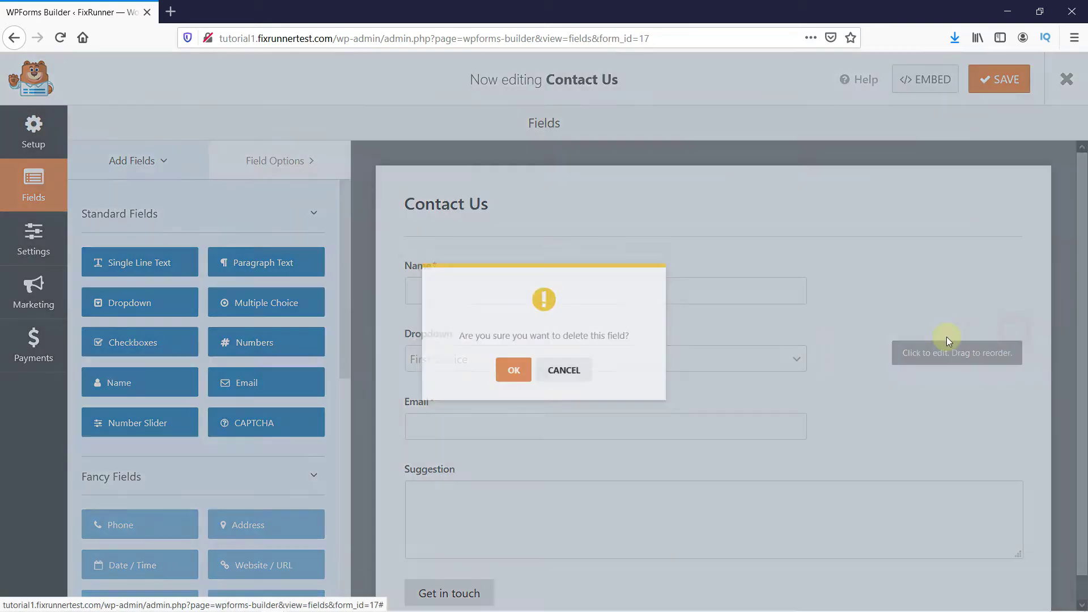
pyautogui.click(513, 374)
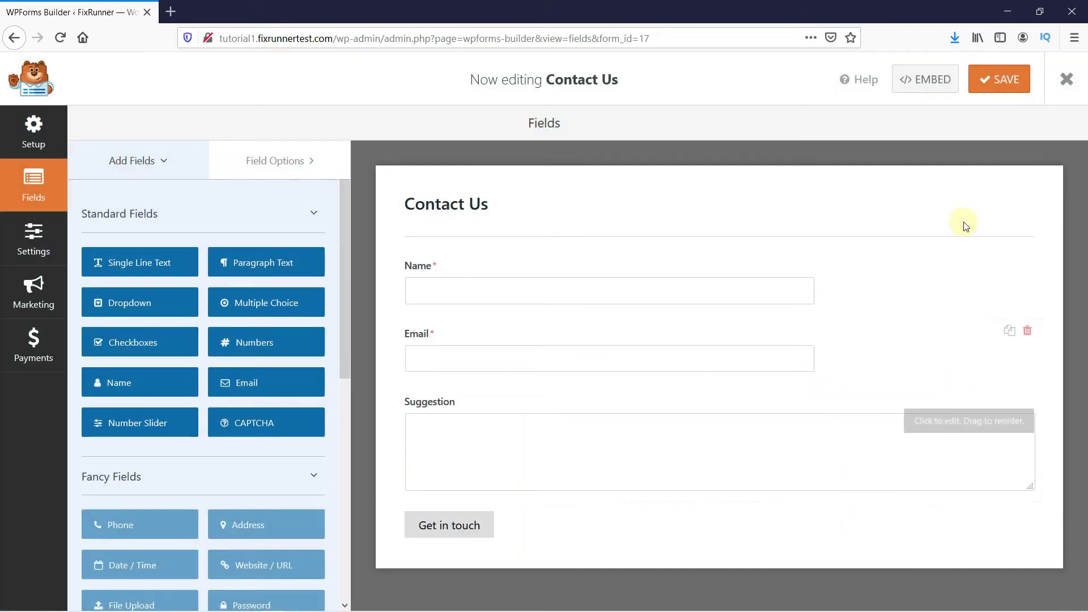
pyautogui.click(998, 79)
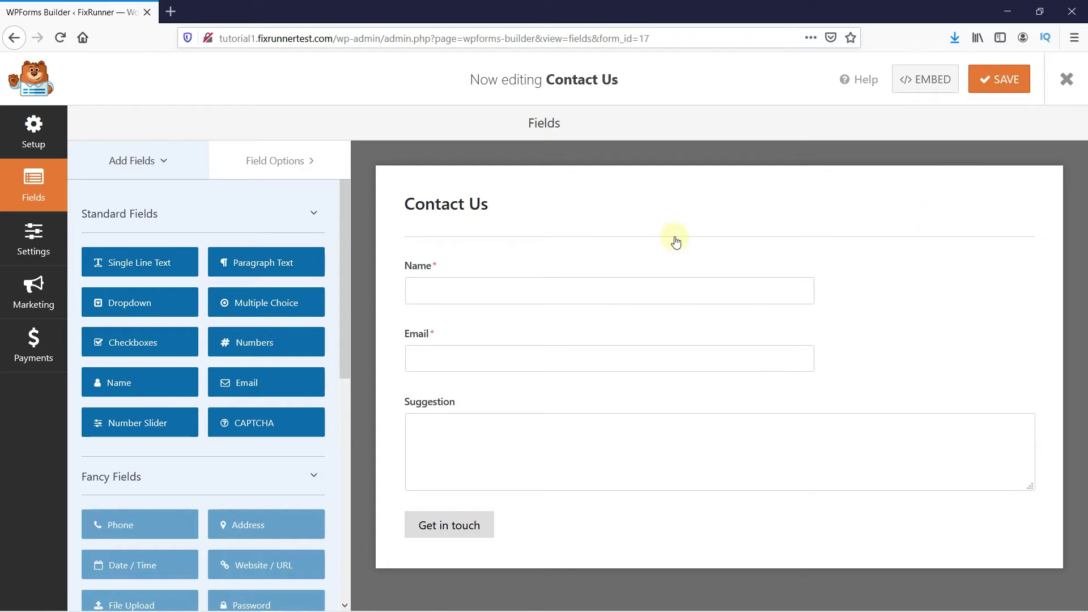
# Review the default notification's {admin_email} recipient and its smart tags list in Notifications
pyautogui.click(35, 241)
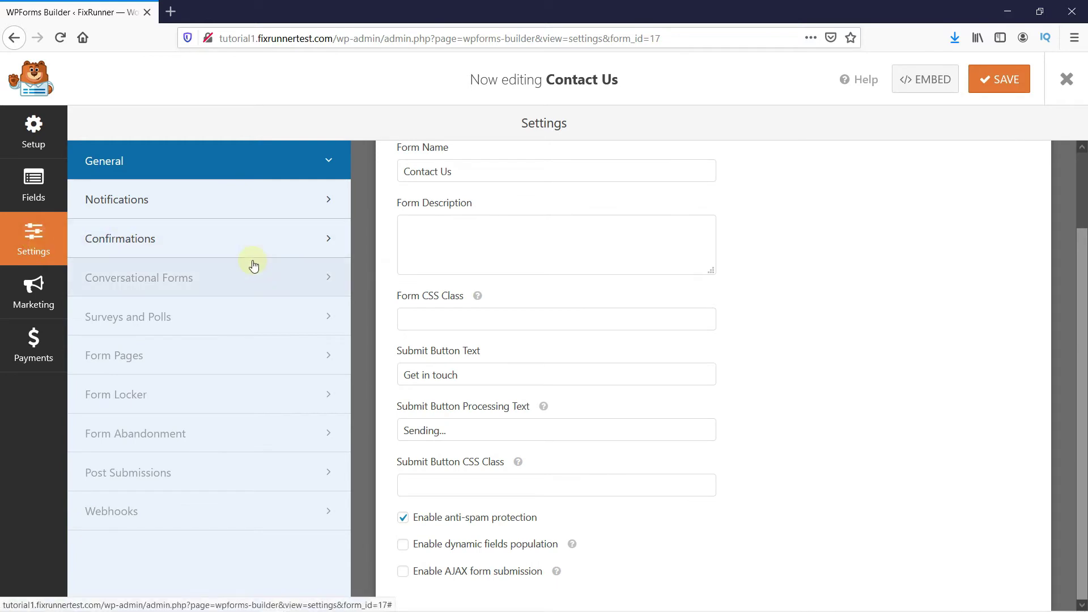
pyautogui.click(167, 203)
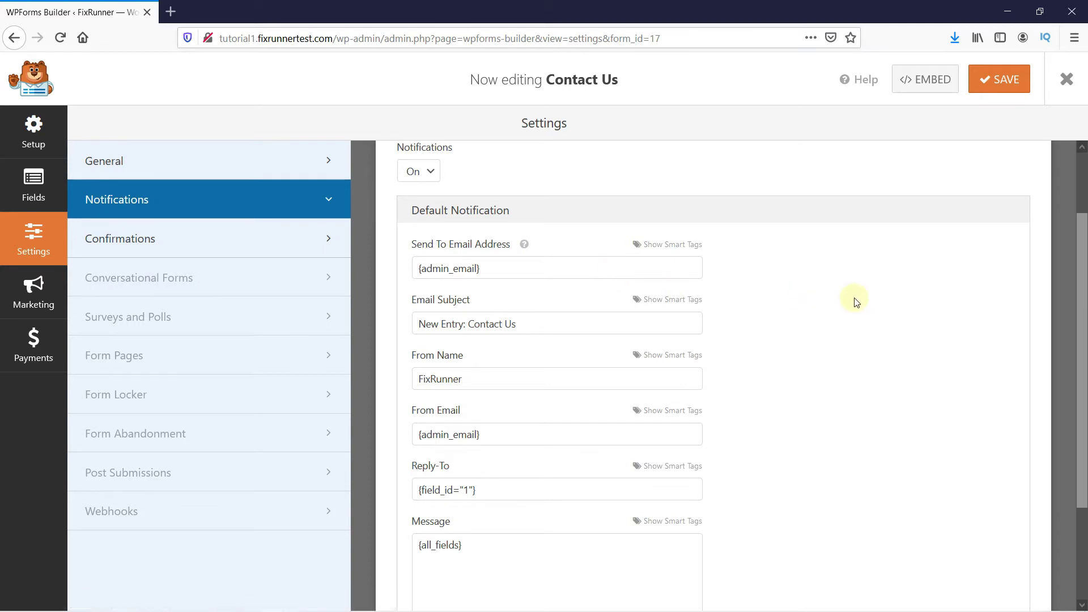
pyautogui.scroll(2, 856, 301)
pyautogui.scroll(-2, 856, 301)
pyautogui.scroll(2, 432, 187)
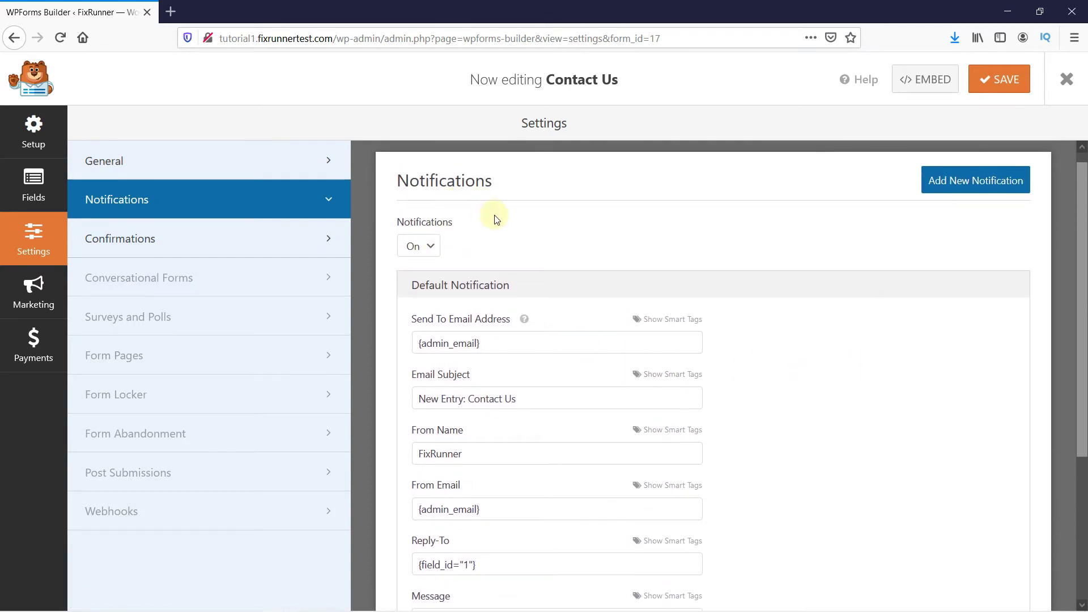
pyautogui.scroll(-2, 721, 325)
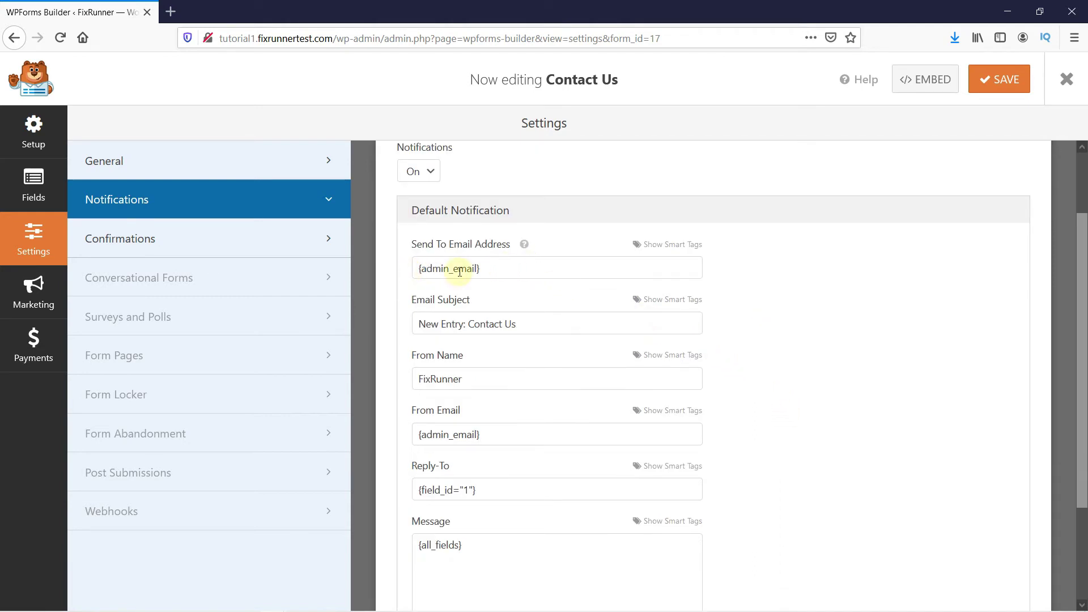
pyautogui.click(500, 268)
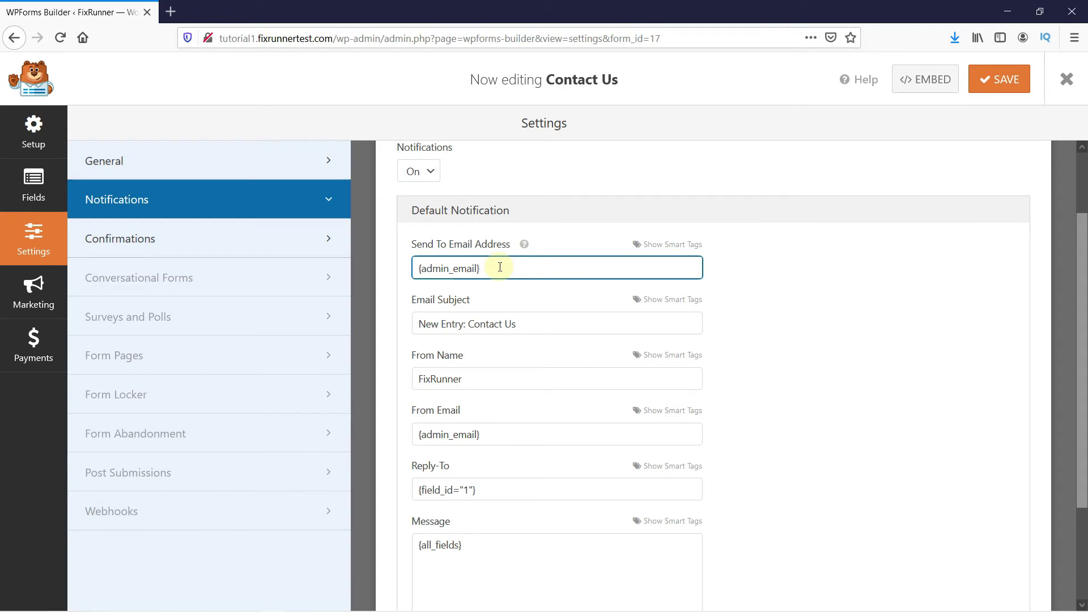
pyautogui.click(669, 245)
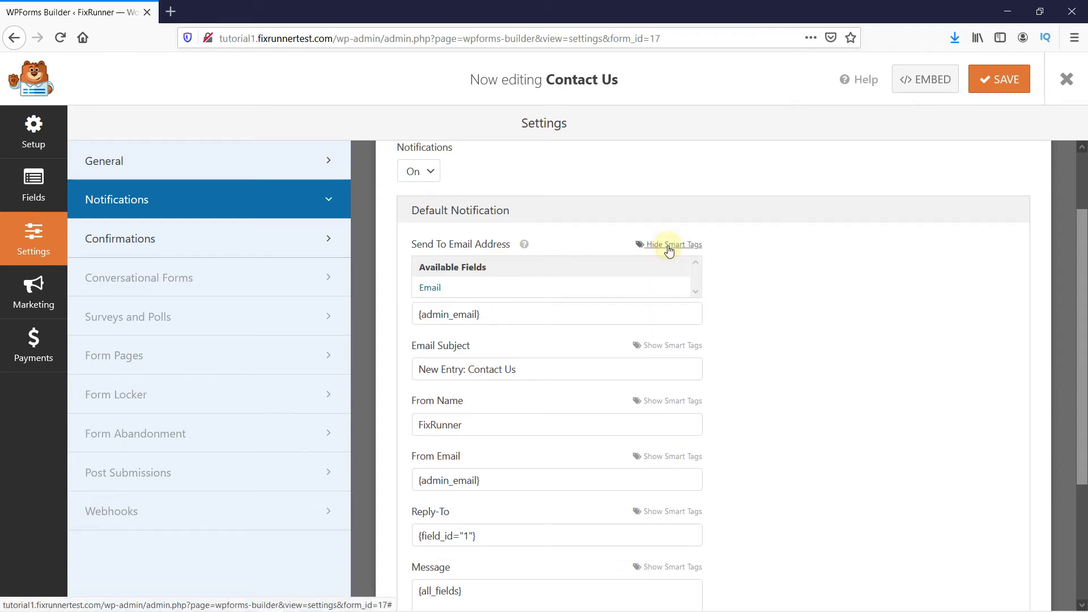
pyautogui.click(669, 248)
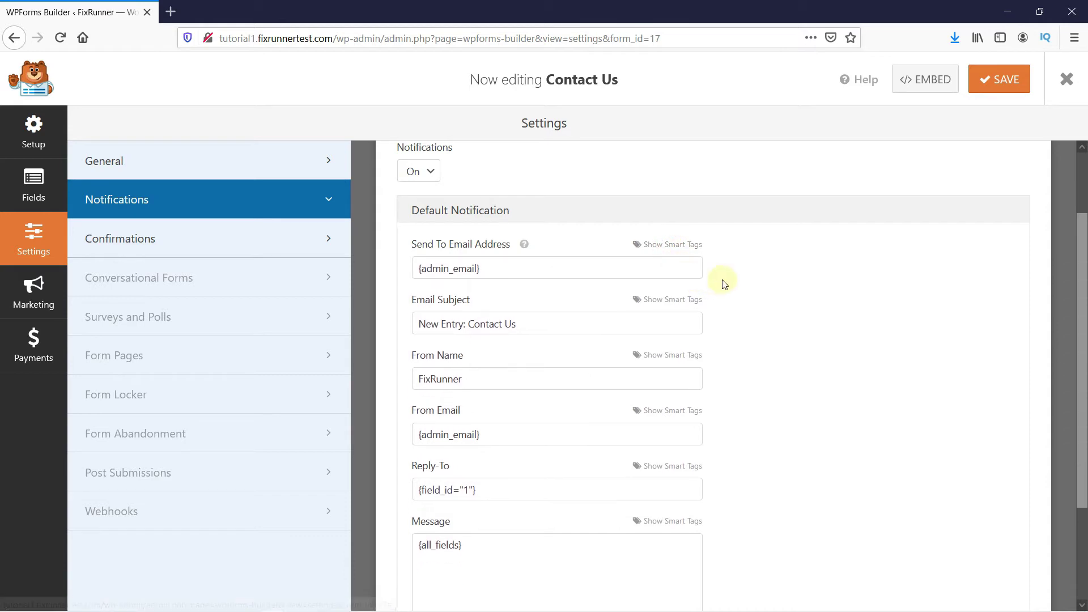
pyautogui.scroll(-2, 726, 282)
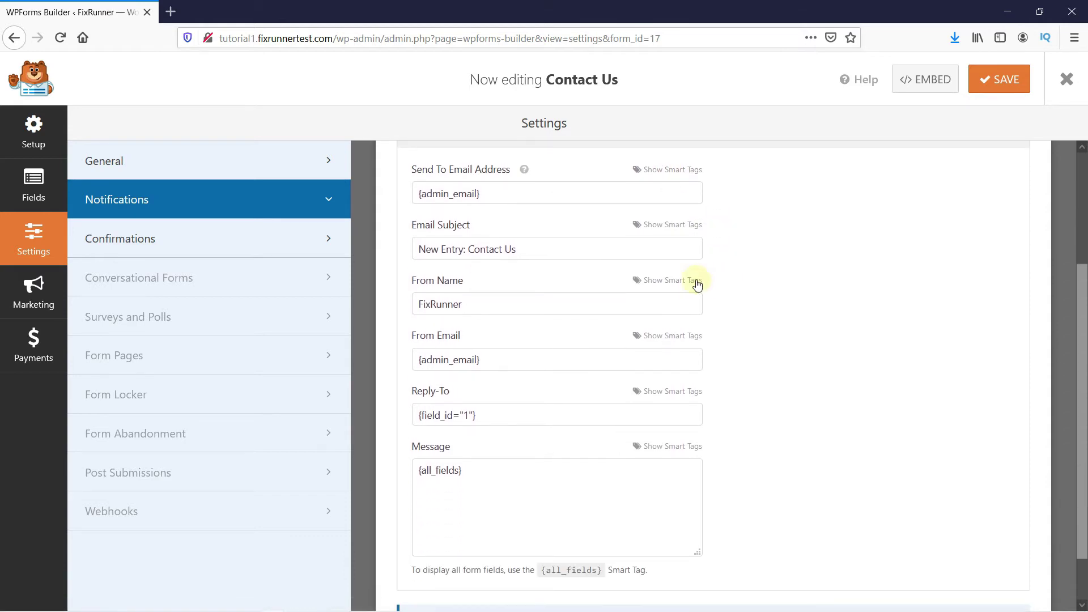
# Remove 'New Entry: ' from the Email Subject, append the Name smart tag, and save
pyautogui.click(531, 252)
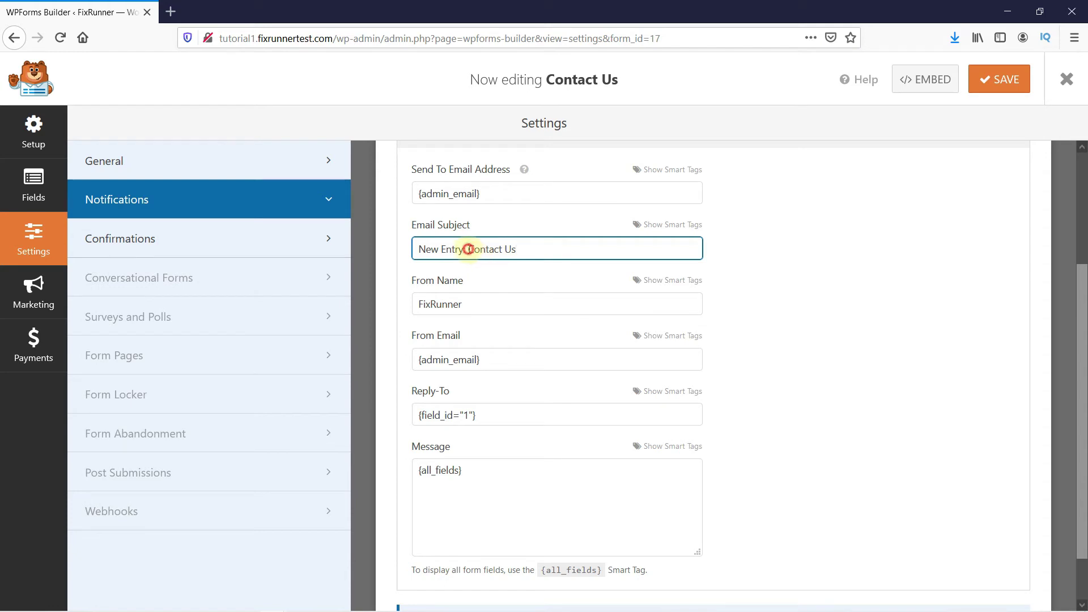
pyautogui.moveTo(469, 249); pyautogui.dragTo(409, 252)
pyautogui.press('BackSpace')
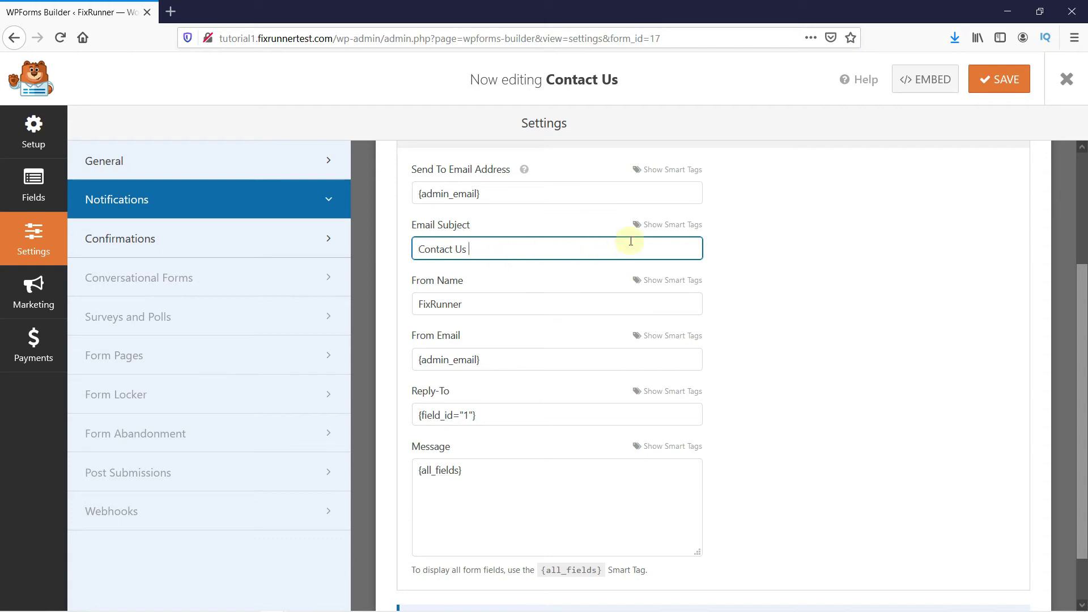
pyautogui.click(674, 228)
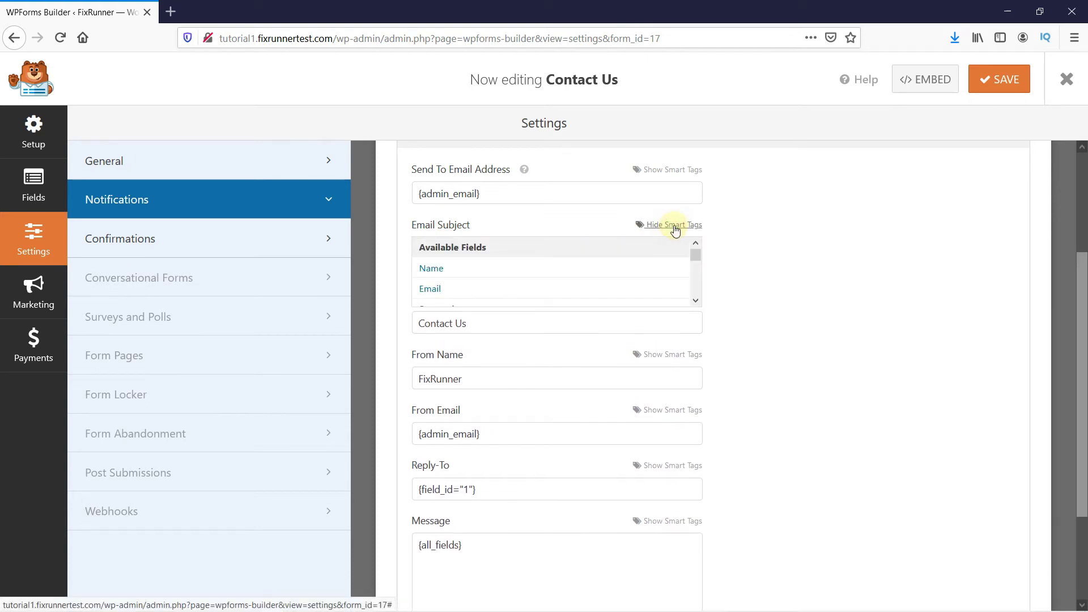
pyautogui.click(443, 270)
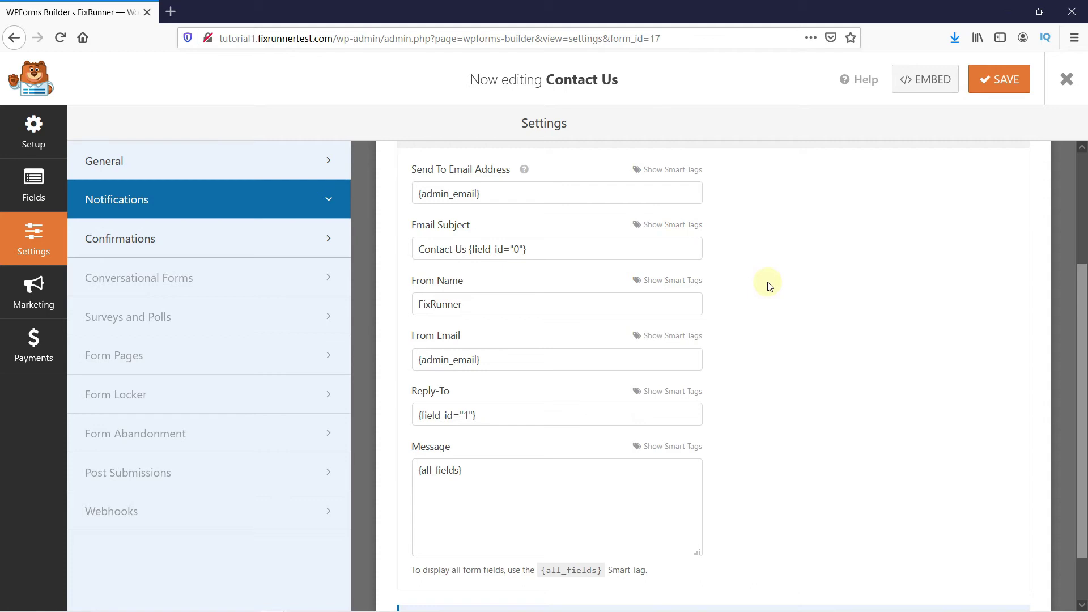
pyautogui.scroll(-2, 769, 286)
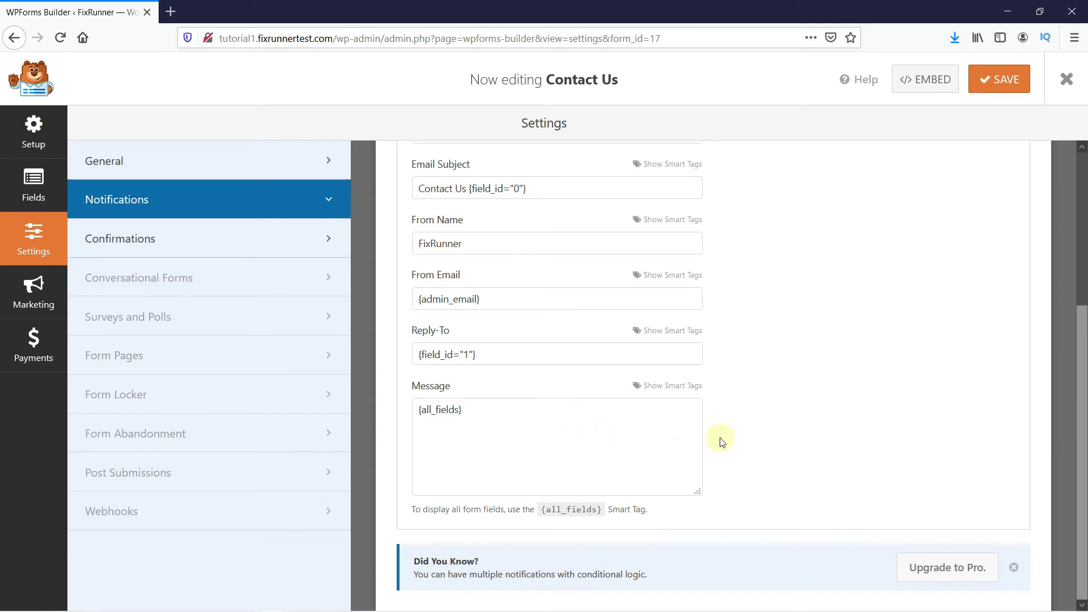
pyautogui.scroll(4, 798, 426)
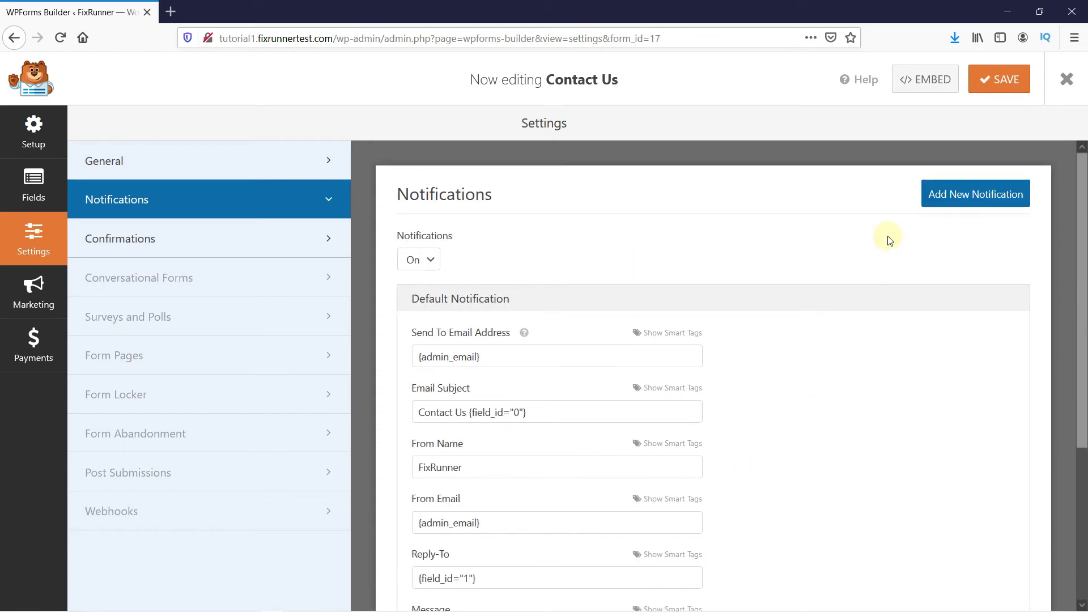
pyautogui.click(996, 78)
# Keep the Message confirmation type with its thank-you text and save the form
pyautogui.click(340, 241)
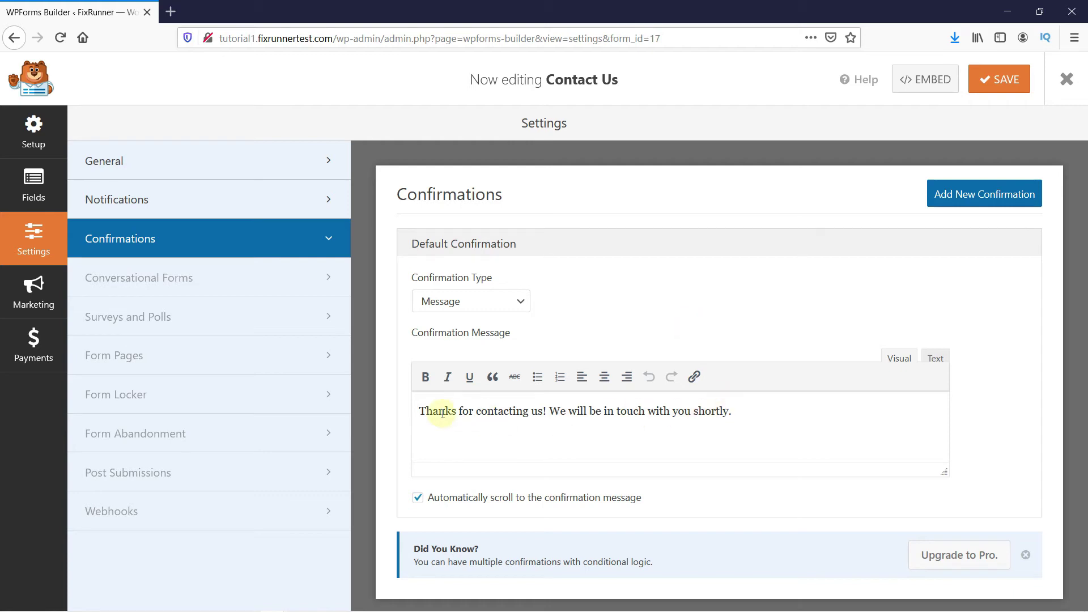
pyautogui.click(788, 414)
pyautogui.click(506, 299)
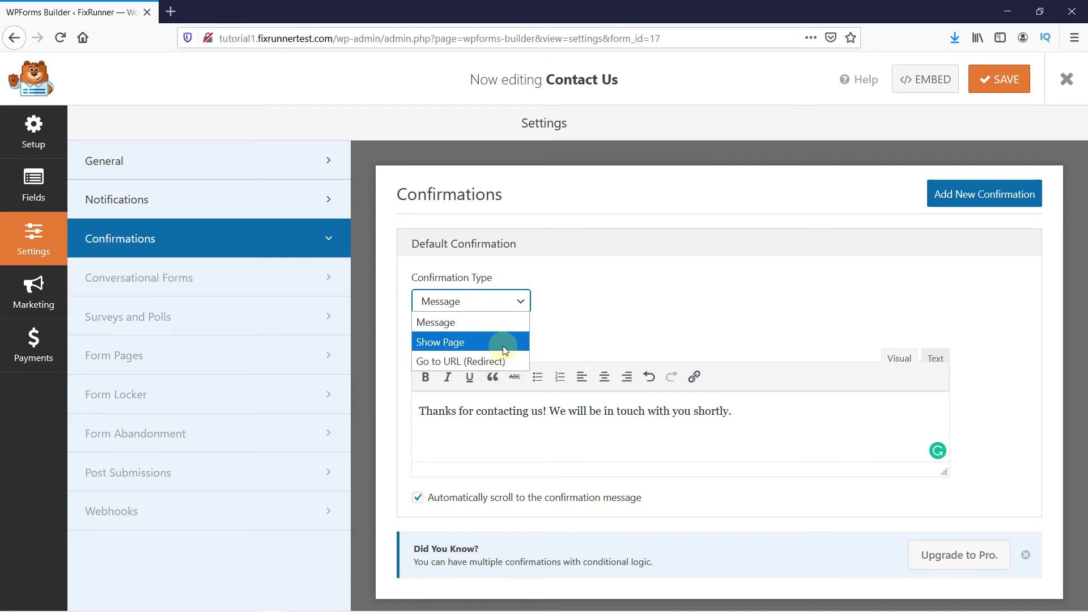
pyautogui.click(563, 315)
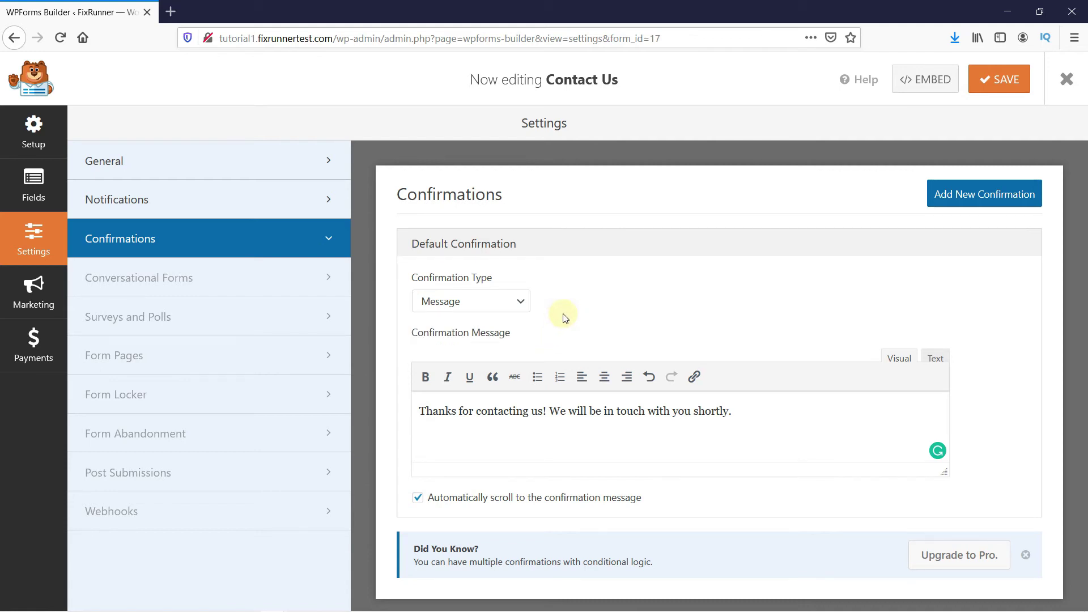
pyautogui.click(975, 80)
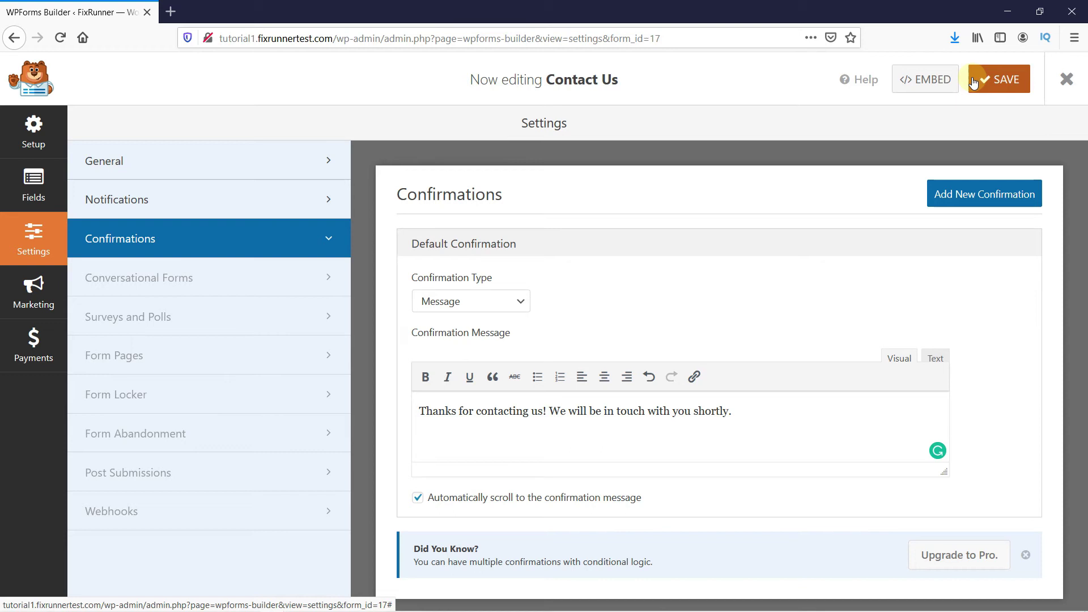
# Exit the WPForms builder and start a new page from Pages > Add New
pyautogui.click(1071, 74)
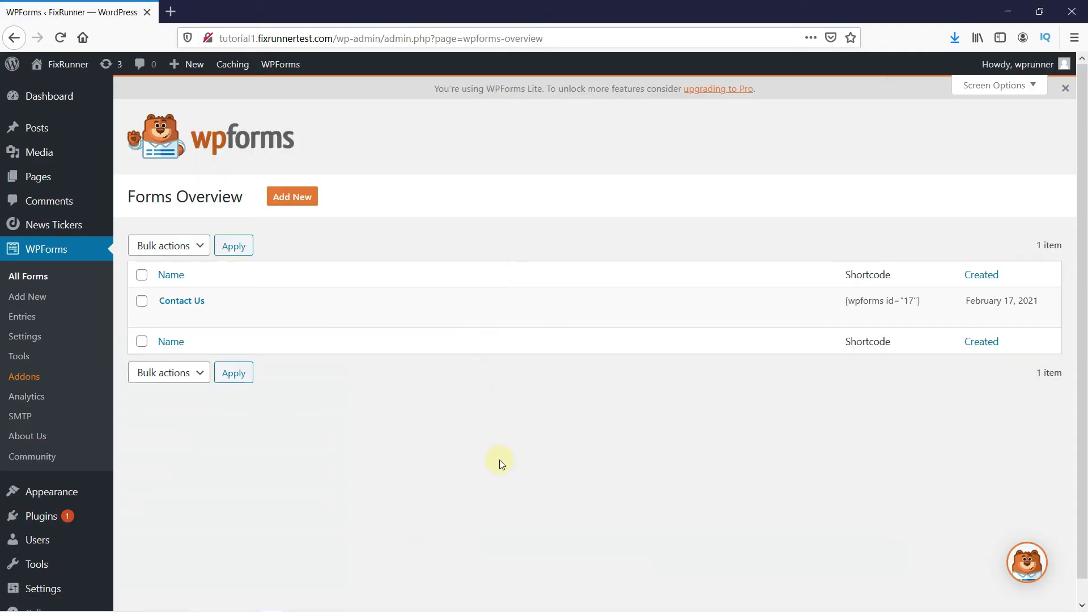
pyautogui.moveTo(44, 177)
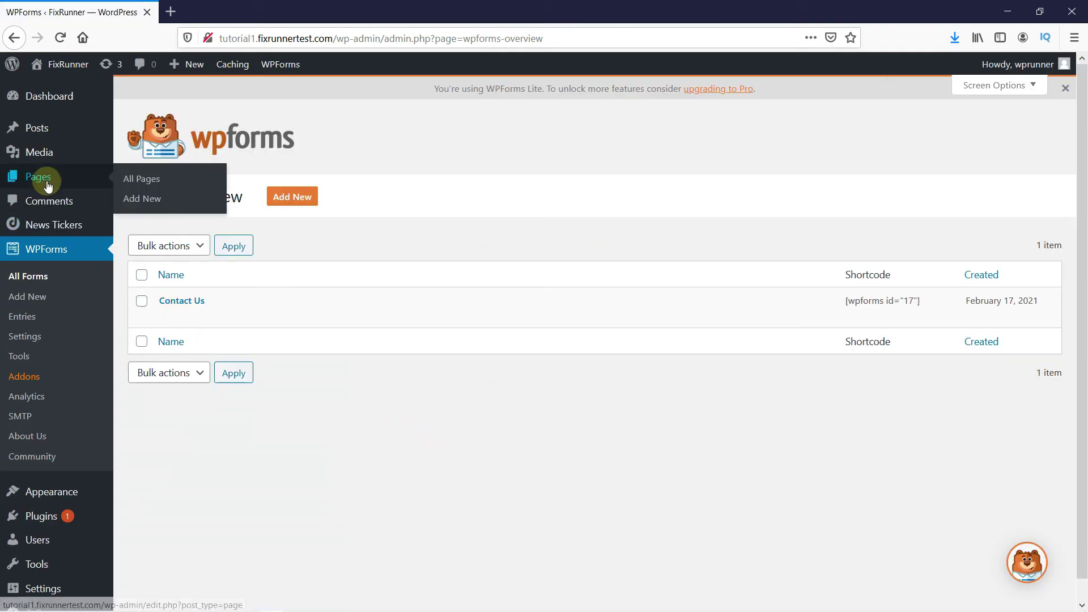
pyautogui.click(136, 197)
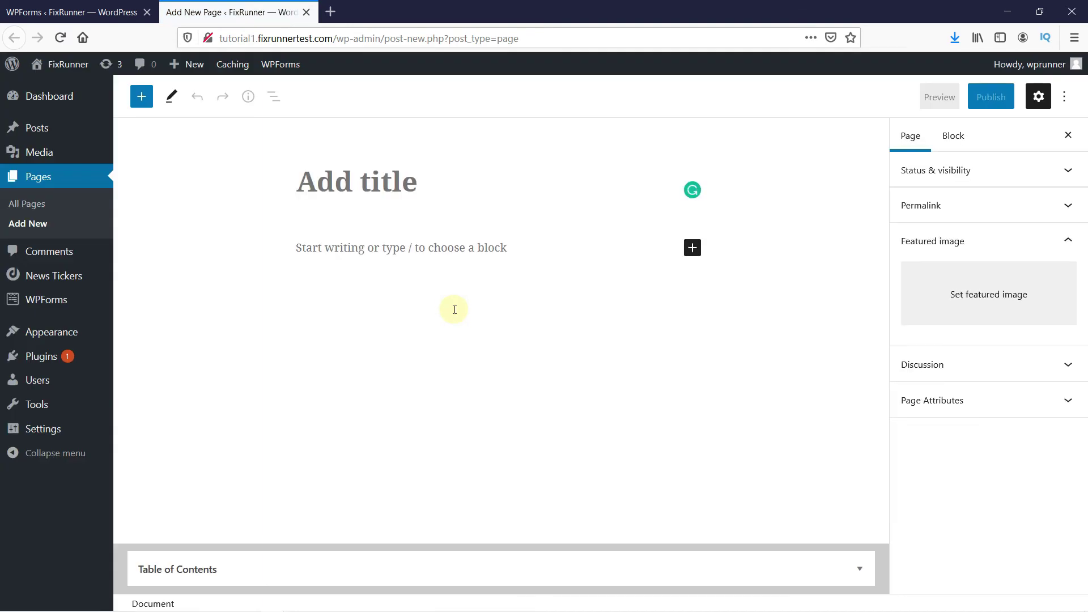
# Title the page 'Contact Us', fixing the typo, and place the cursor in the body
pyautogui.write('Contac Us')
pyautogui.press('Left')
pyautogui.press('Left')
pyautogui.press('Left')
pyautogui.press('Left')
pyautogui.press('Right')
pyautogui.press('BackSpace')
pyautogui.press('BackSpace')
pyautogui.press('BackSpace')
pyautogui.write('tact')
pyautogui.click(461, 308)
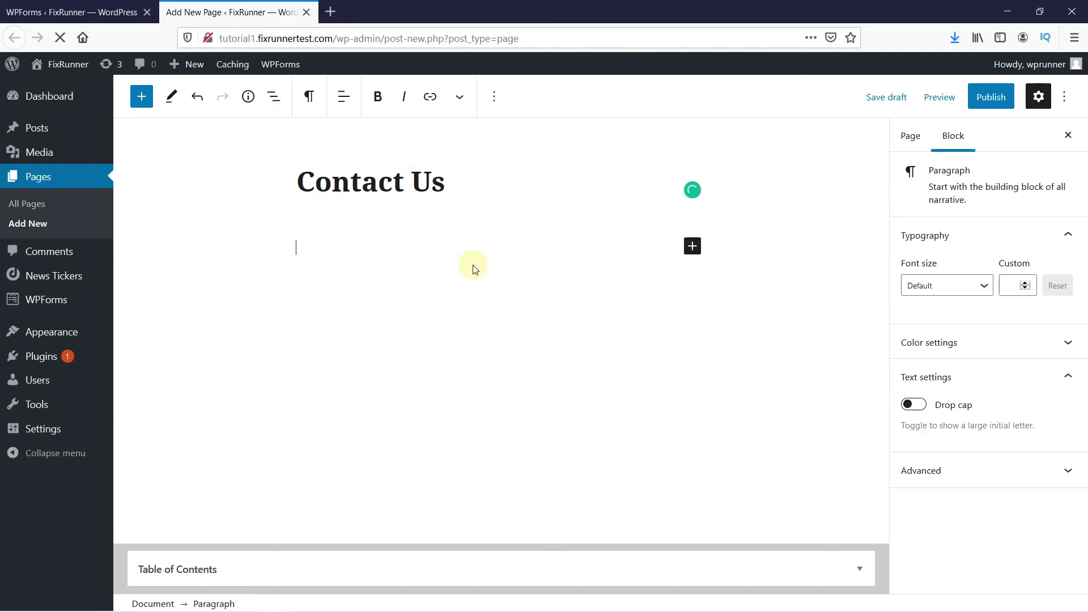
# Insert a WPForms block found by searching 'wp' and select the Contact Us form
pyautogui.click(693, 246)
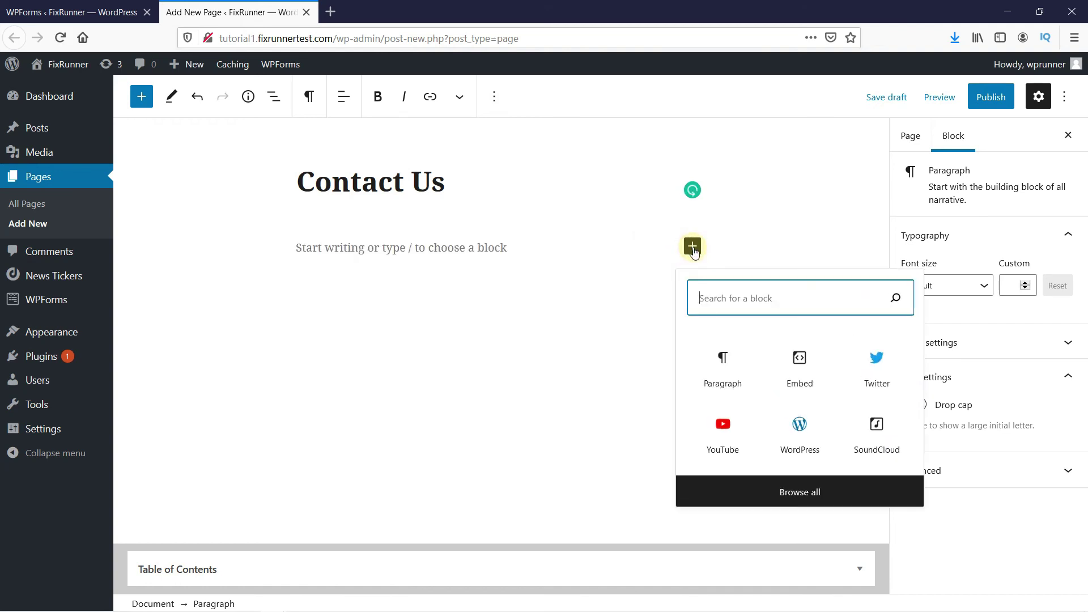
pyautogui.click(716, 300)
pyautogui.write('wp')
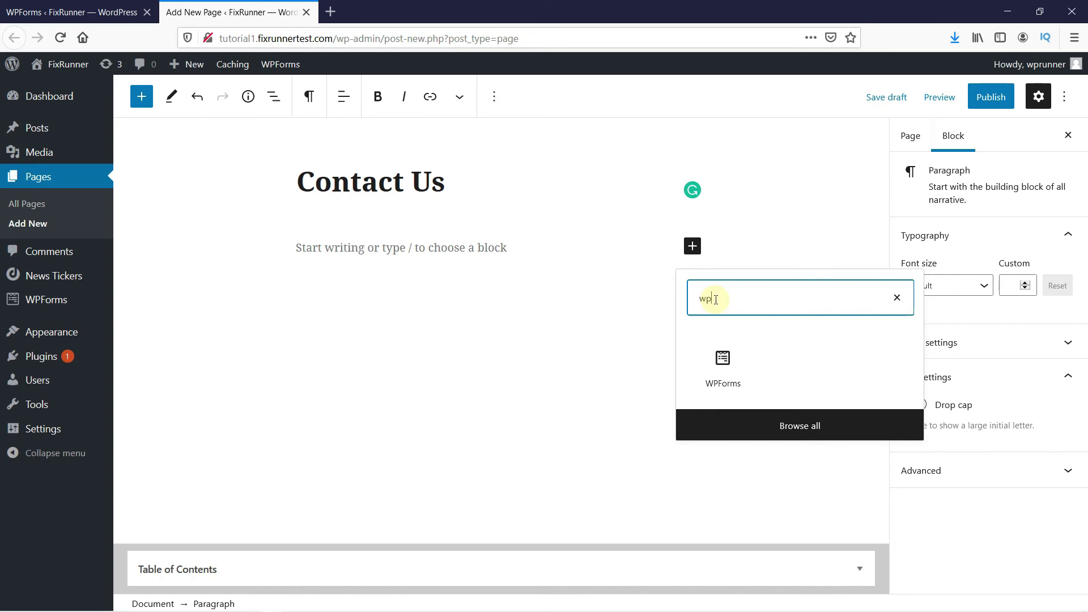
pyautogui.click(716, 386)
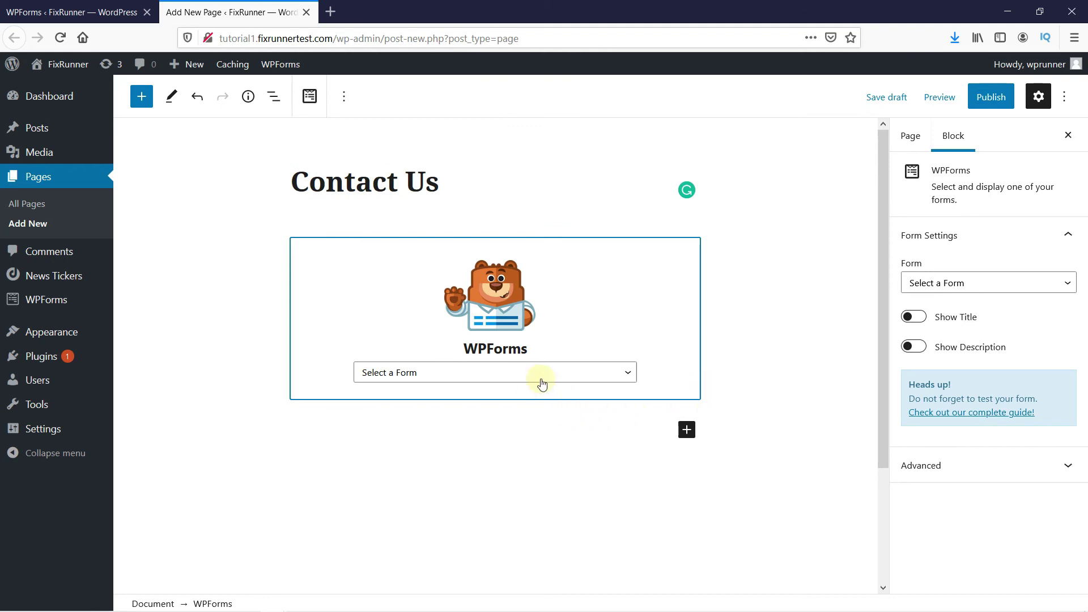
pyautogui.click(614, 374)
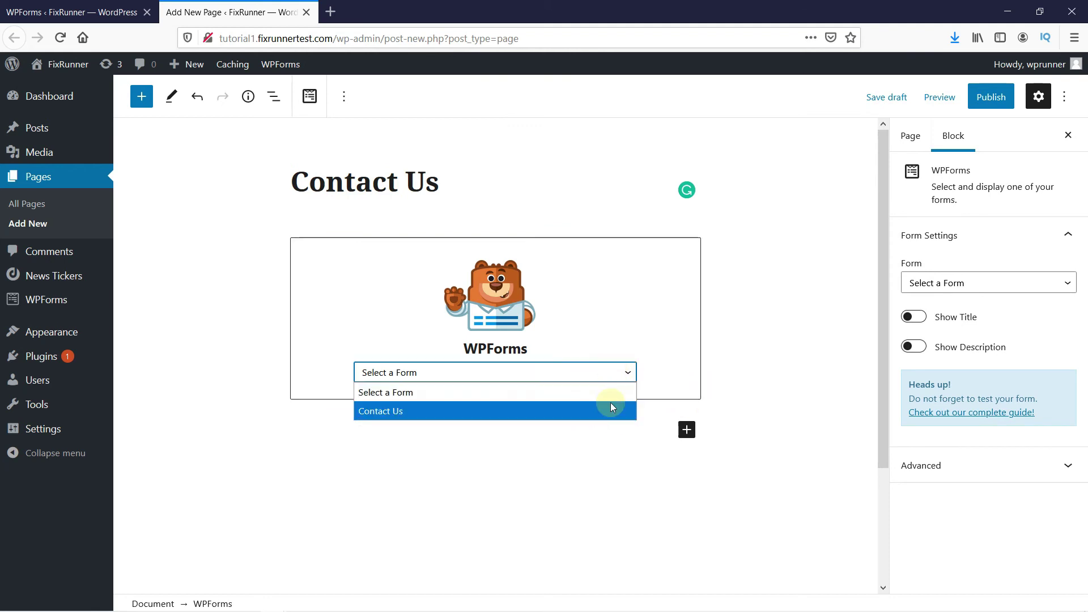
pyautogui.click(594, 410)
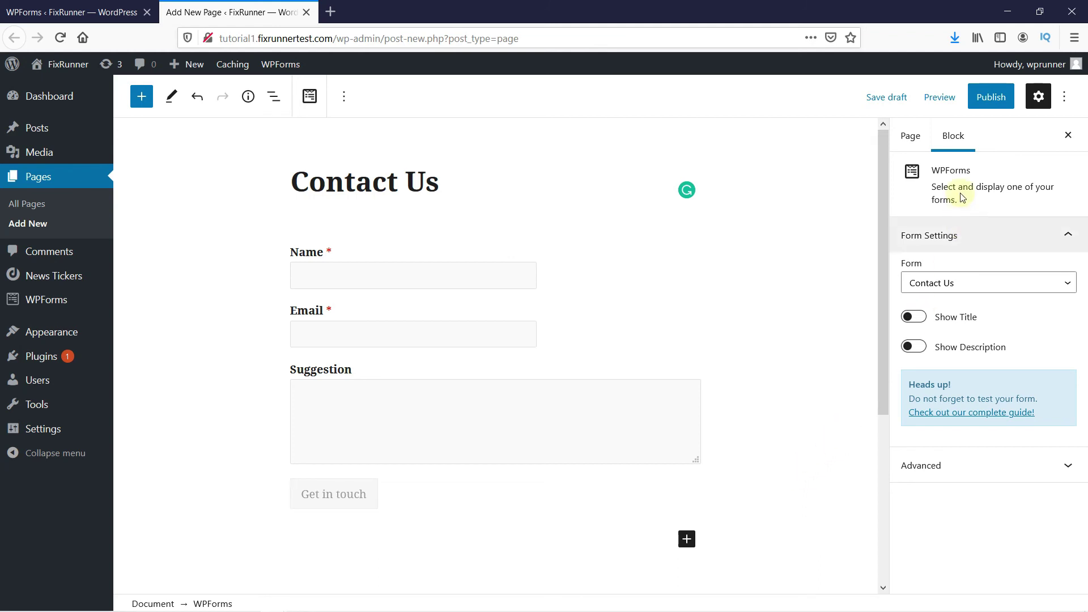
pyautogui.click(940, 98)
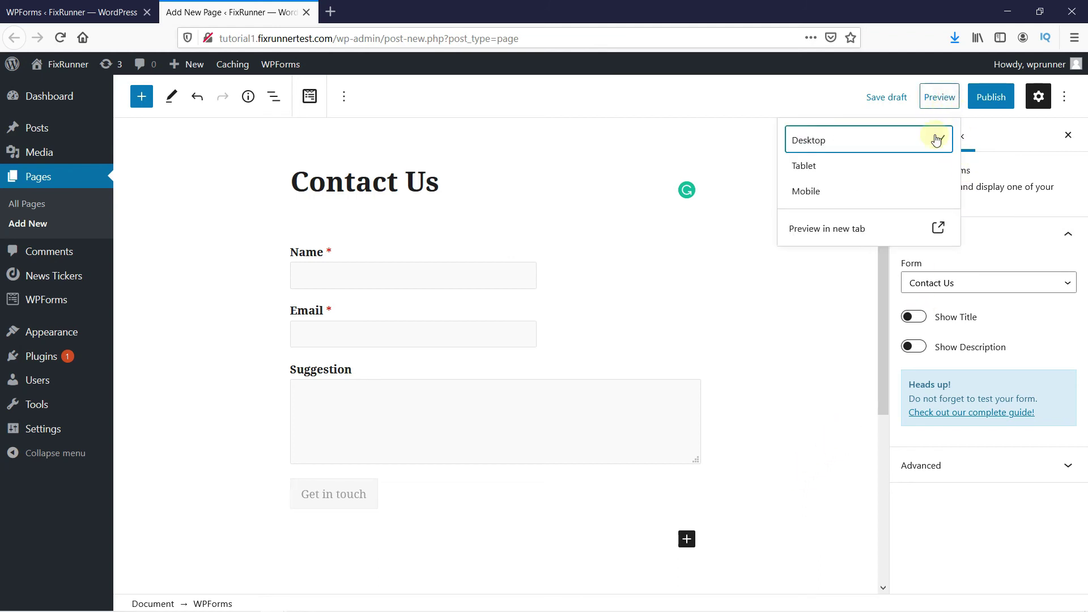
pyautogui.click(892, 228)
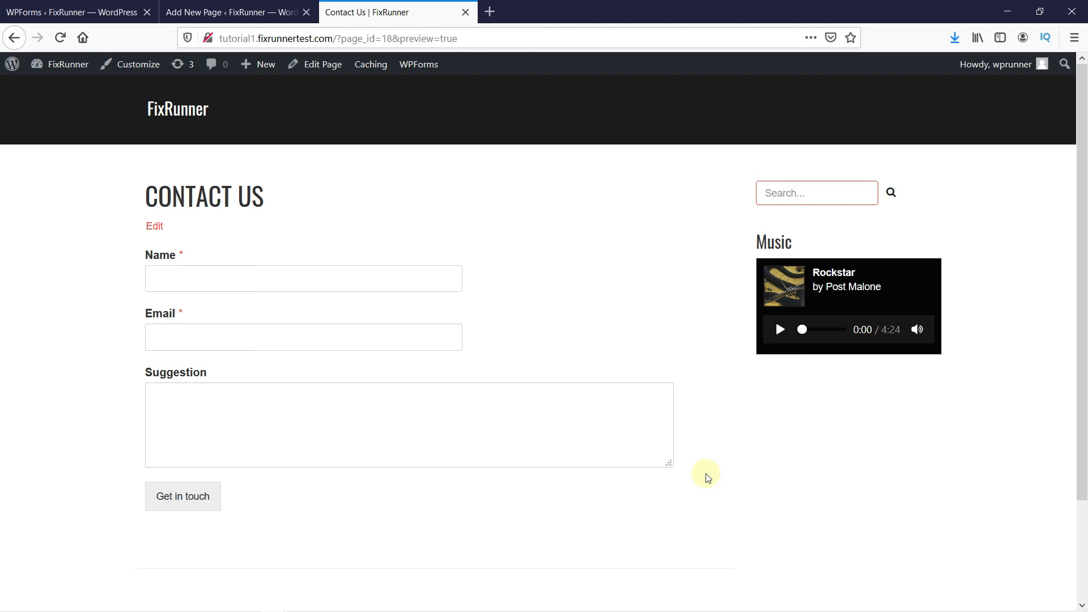
pyautogui.click(466, 12)
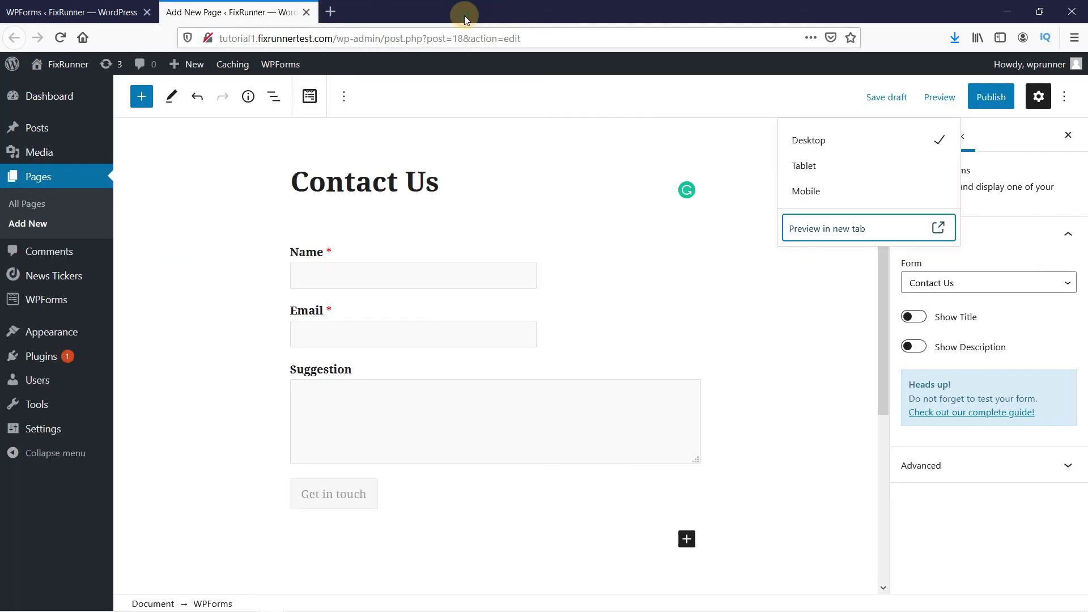
pyautogui.click(856, 263)
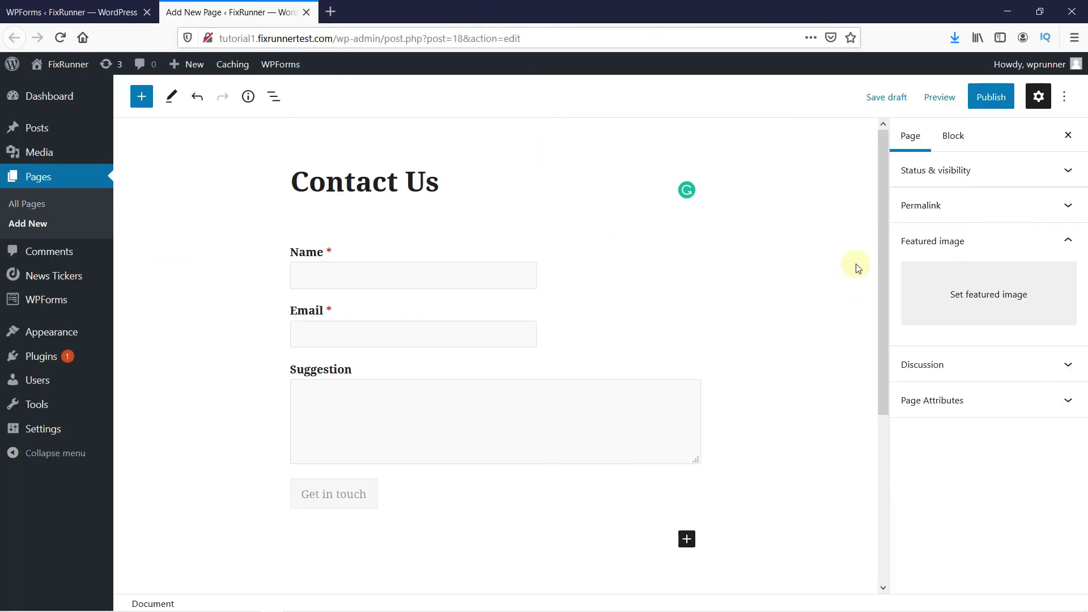
# Save the Contact Us page as a draft and go to Appearance > Widgets
pyautogui.click(879, 97)
pyautogui.moveTo(61, 340)
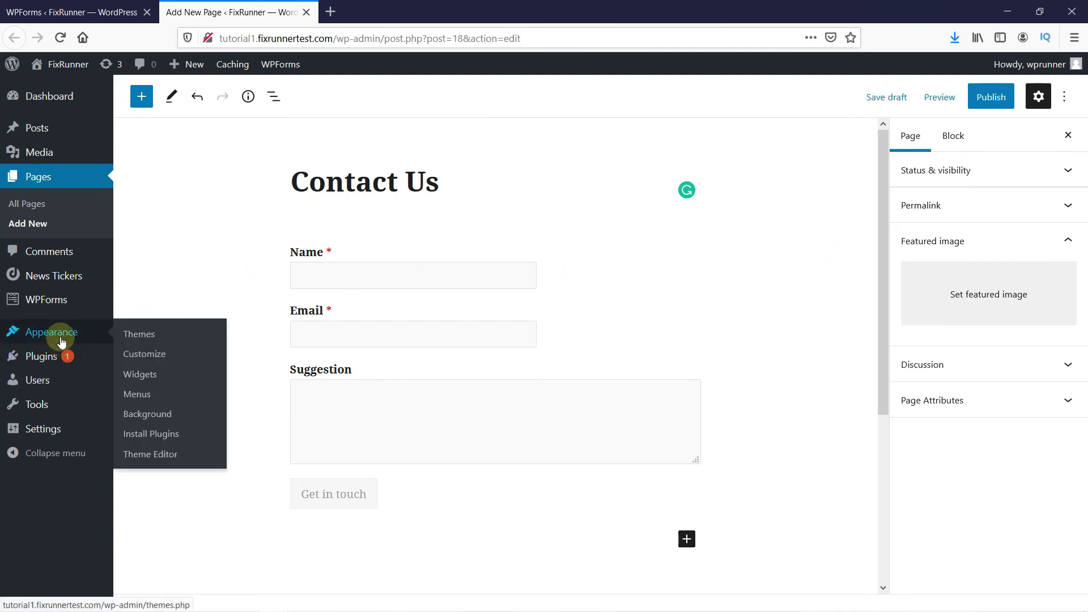
pyautogui.click(149, 375)
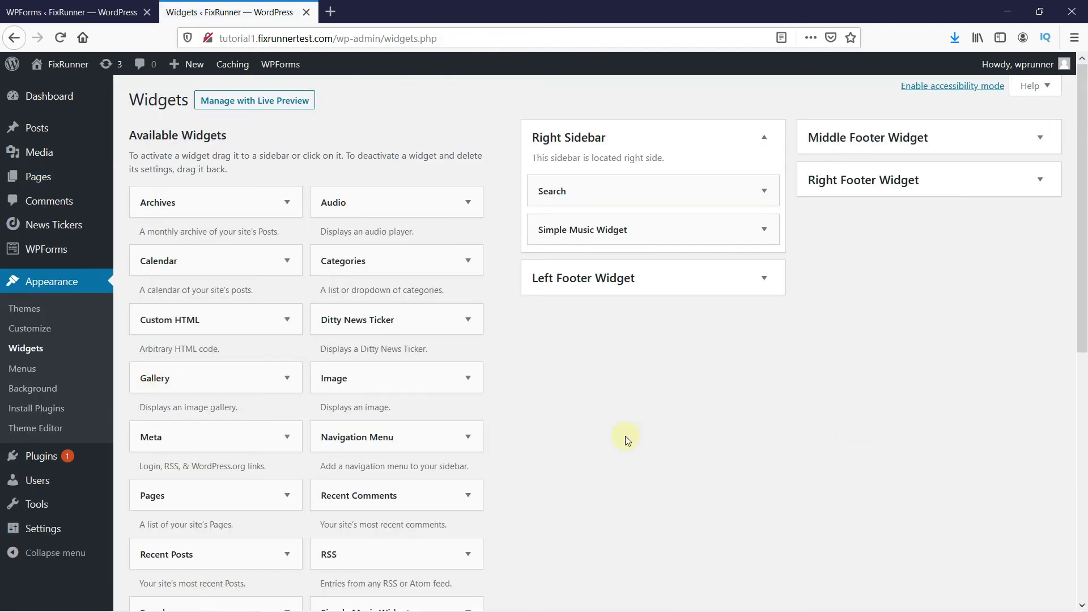
pyautogui.scroll(-4, 627, 440)
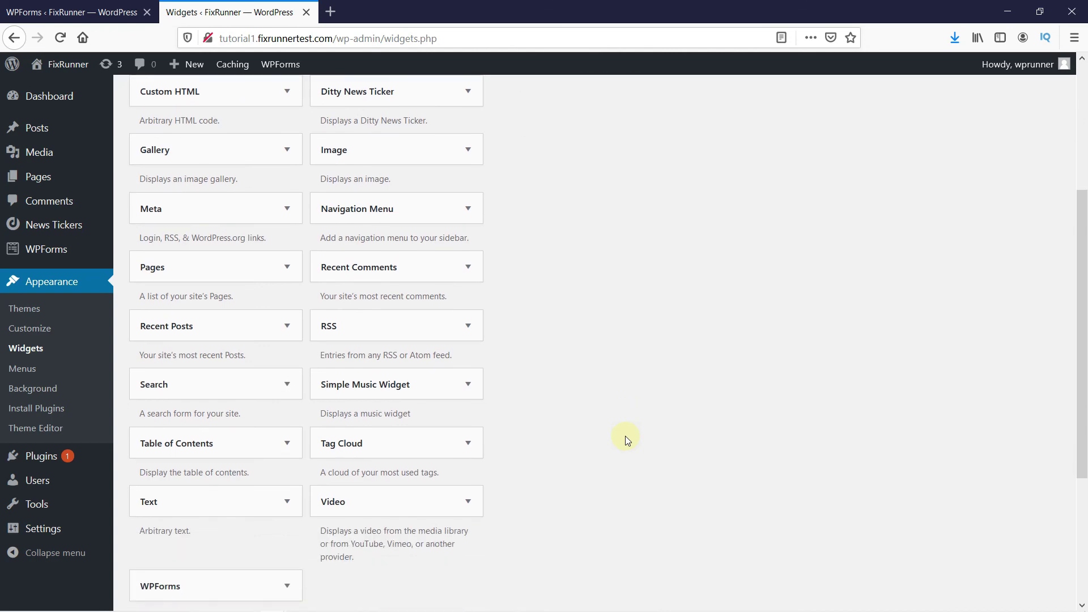
pyautogui.scroll(-1, 626, 439)
# Add a WPForms widget with the Contact Us form to the Right Sidebar and save it
pyautogui.moveTo(182, 522); pyautogui.dragTo(595, 235)
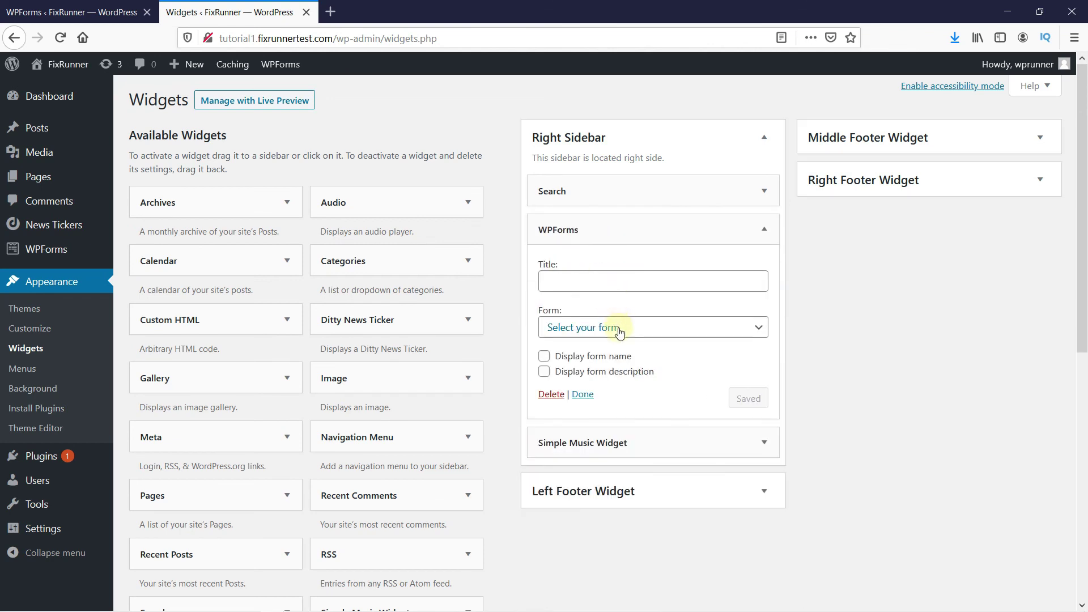
pyautogui.click(656, 330)
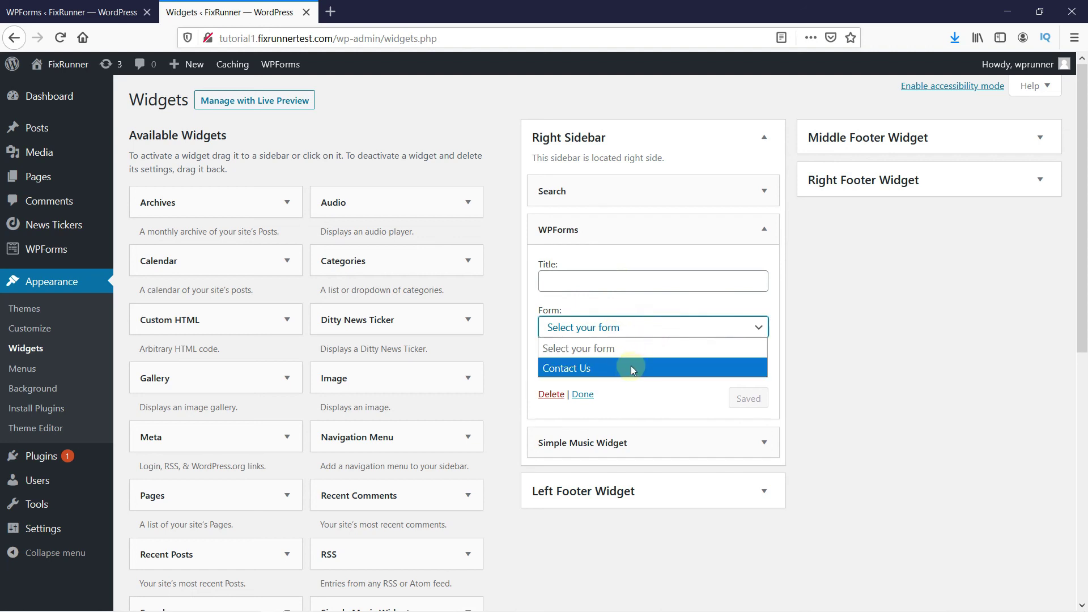
pyautogui.click(609, 369)
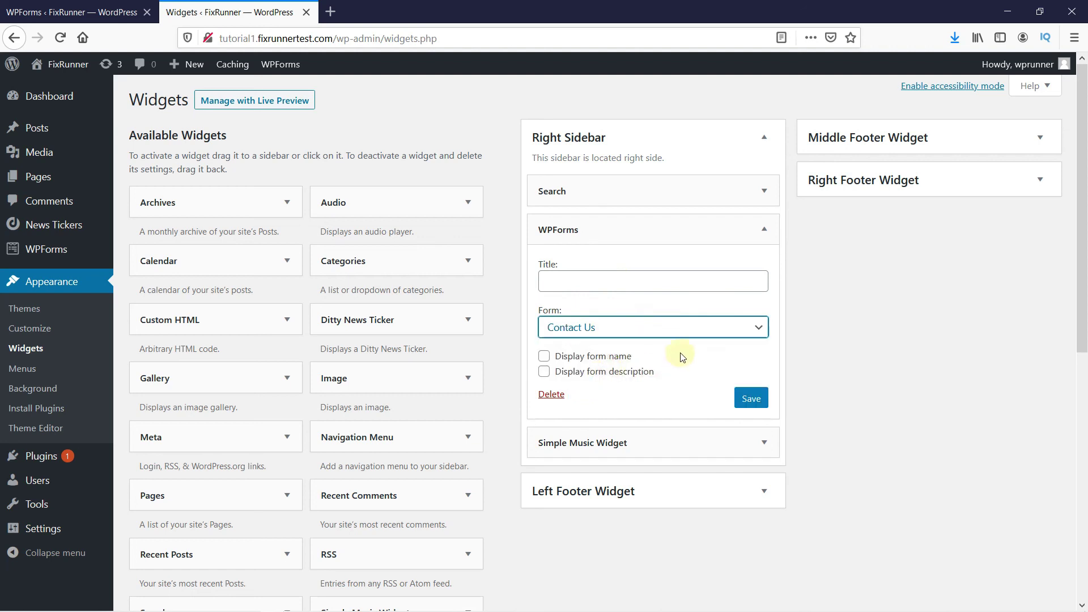
pyautogui.click(748, 399)
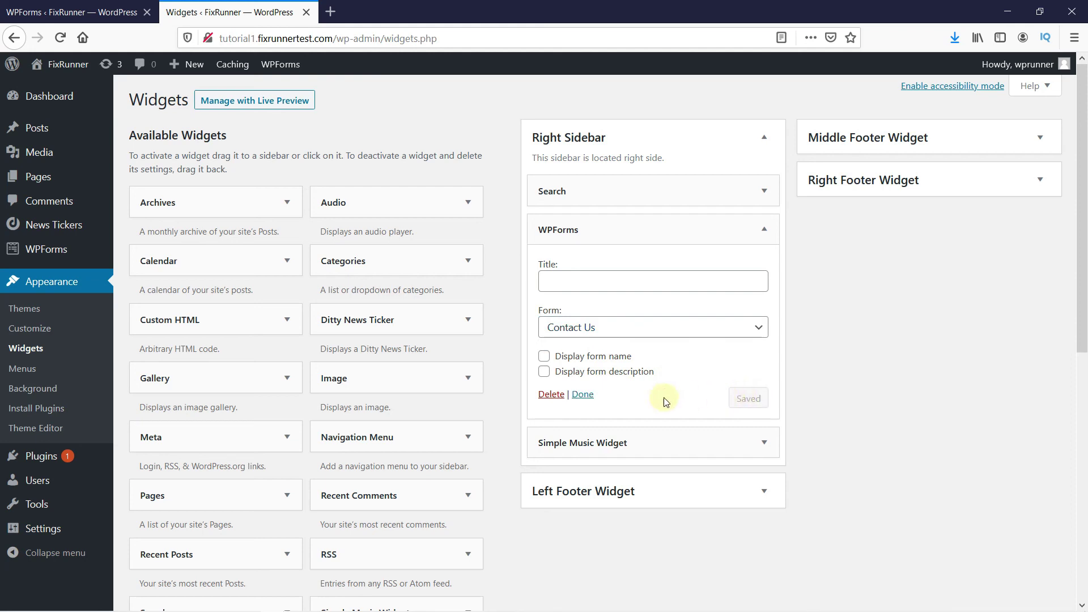
pyautogui.click(585, 391)
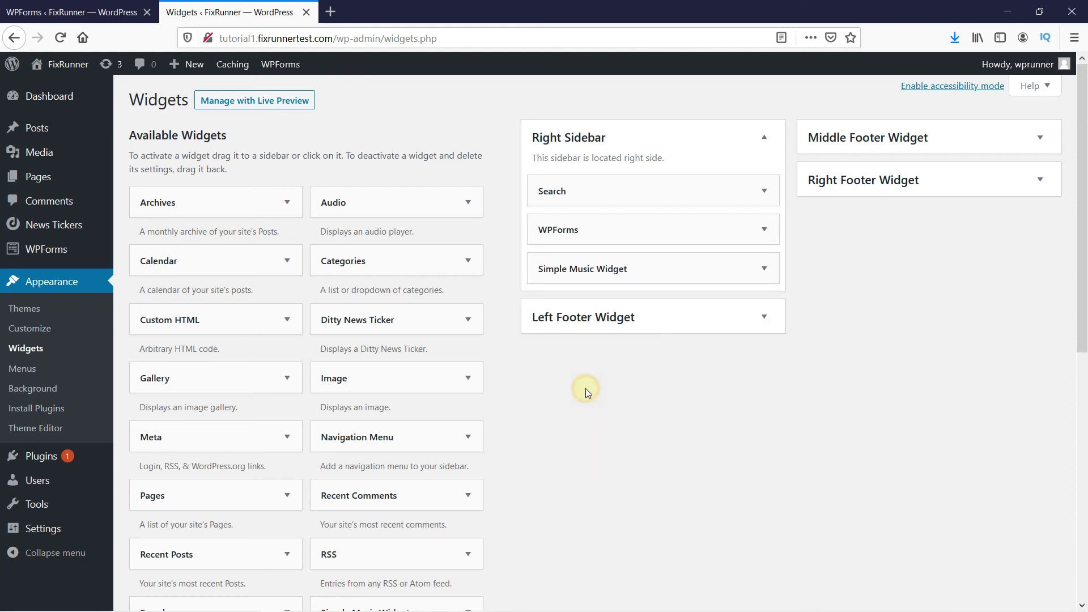
# View the live FixRunner site in a new tab via Visit Site
pyautogui.middleClick(56, 89)
pyautogui.click(384, 16)
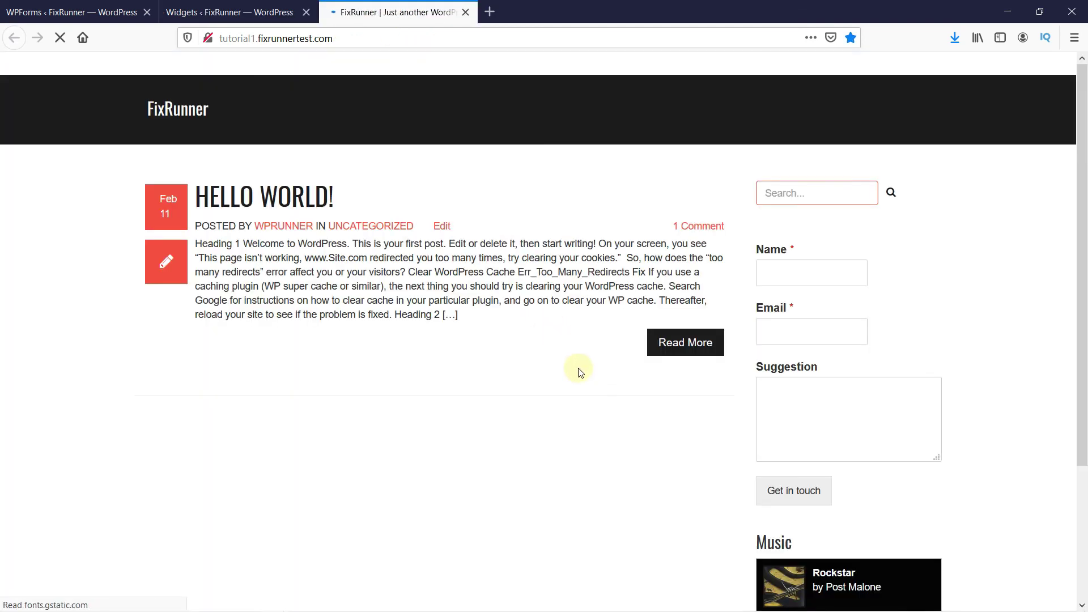